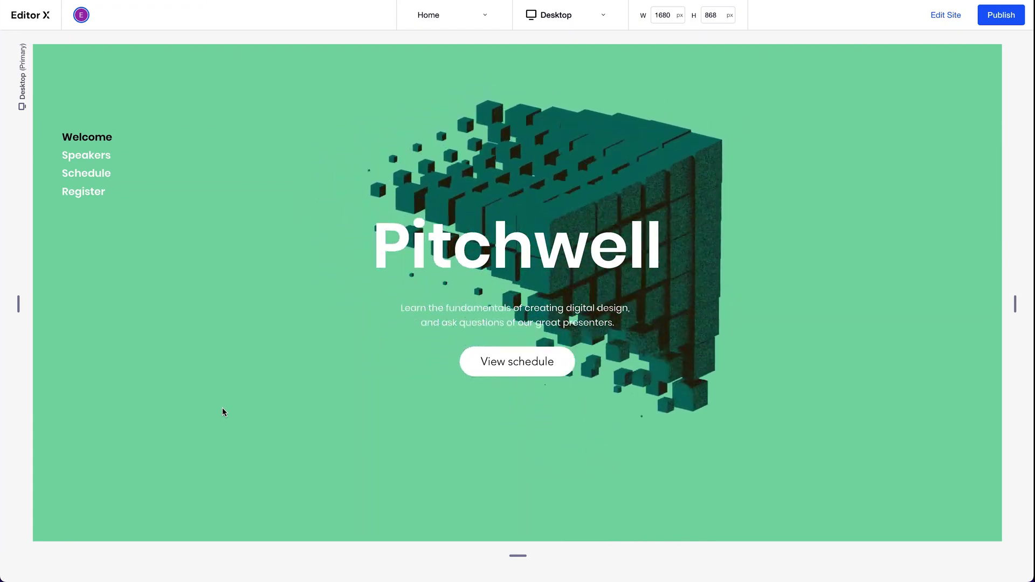
# - Use the page menu to jump to the Schedule, Speakers and register sections
pyautogui.click(474, 362)
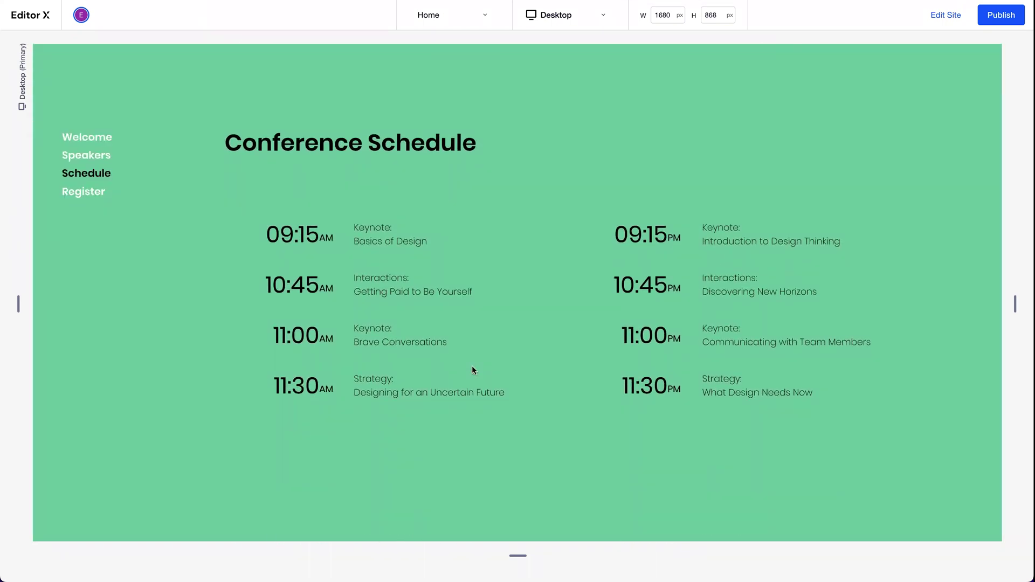
pyautogui.scroll(2, 472, 370)
pyautogui.scroll(10, 472, 370)
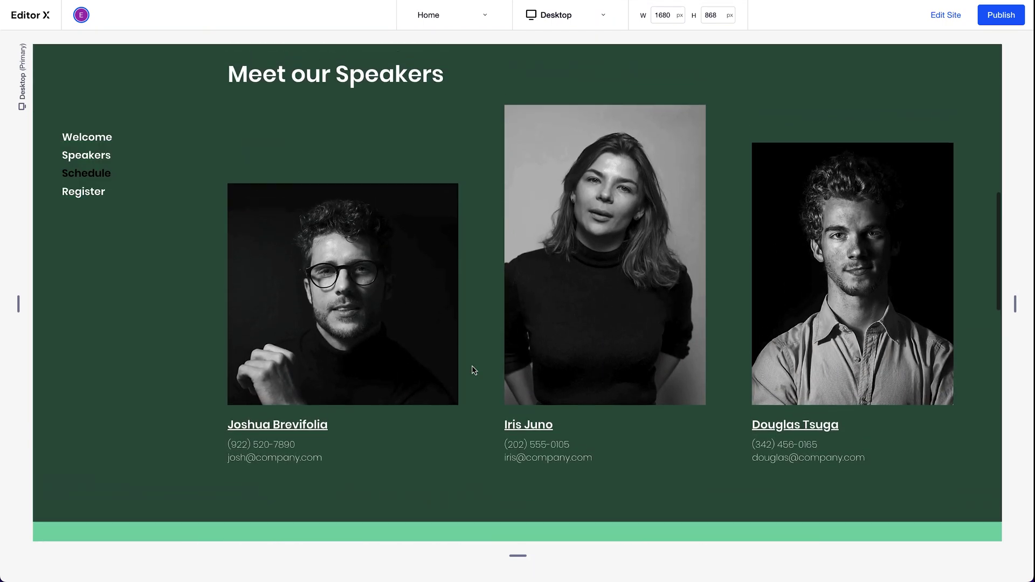
pyautogui.scroll(5, 472, 370)
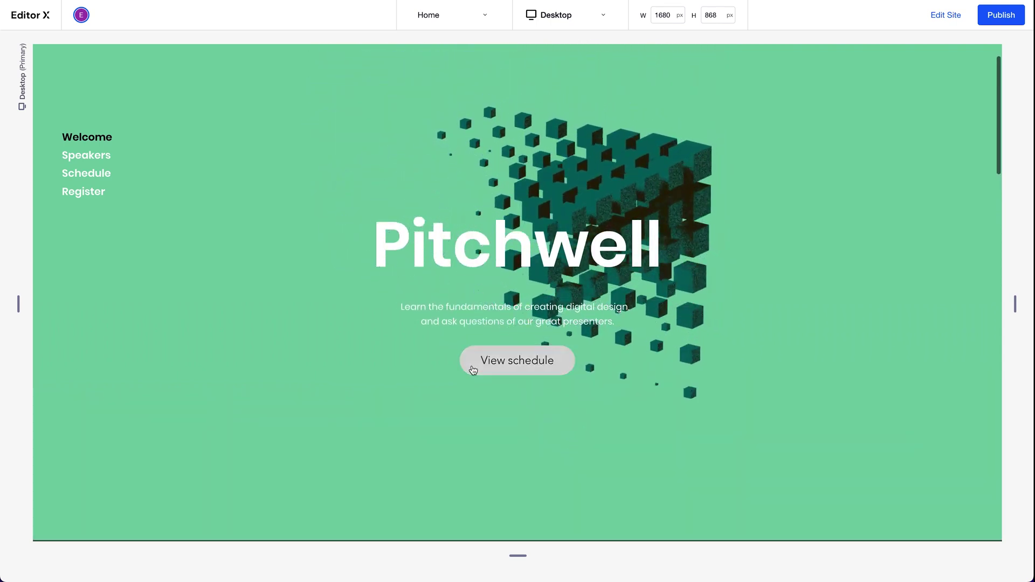
pyautogui.click(99, 161)
pyautogui.click(94, 176)
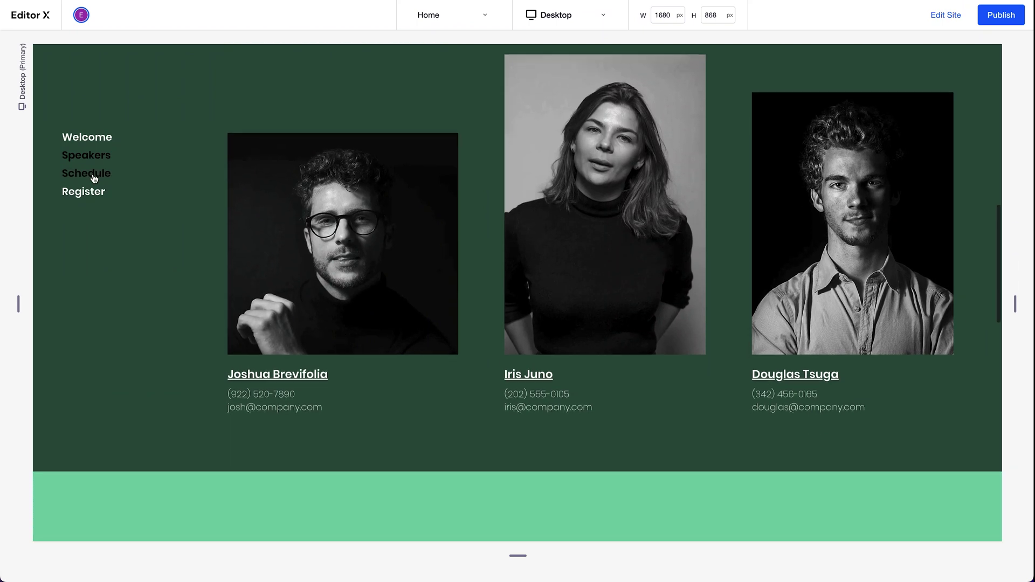
pyautogui.click(91, 202)
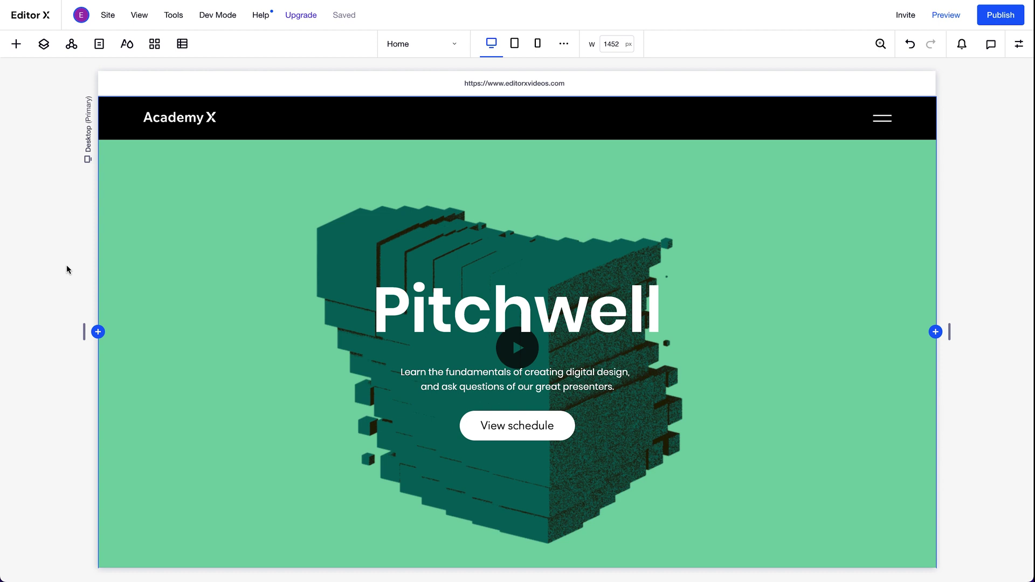
# - Inspect the hero section, cube video, title group and View schedule button by selecting each
pyautogui.click(146, 231)
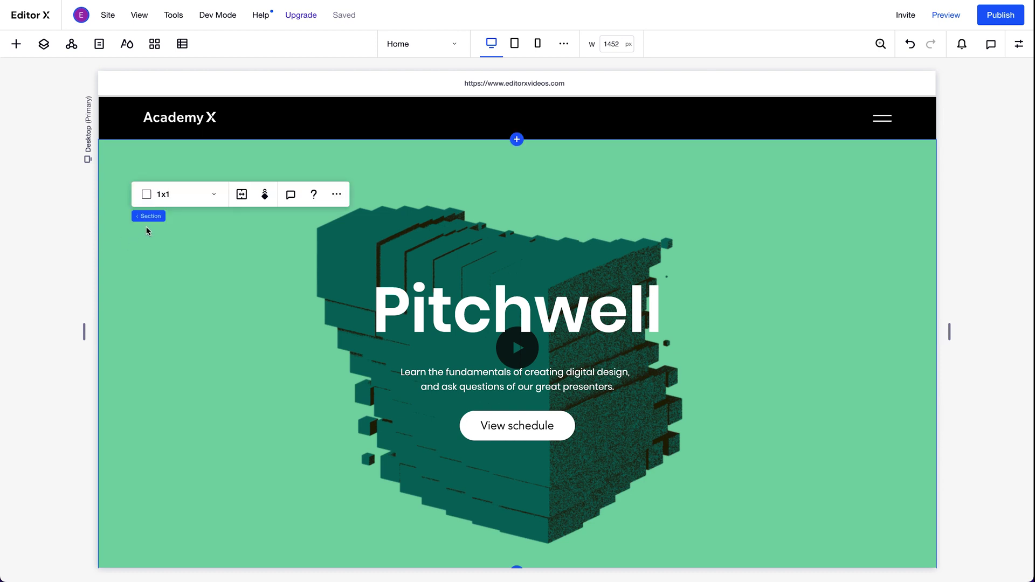
pyautogui.click(326, 239)
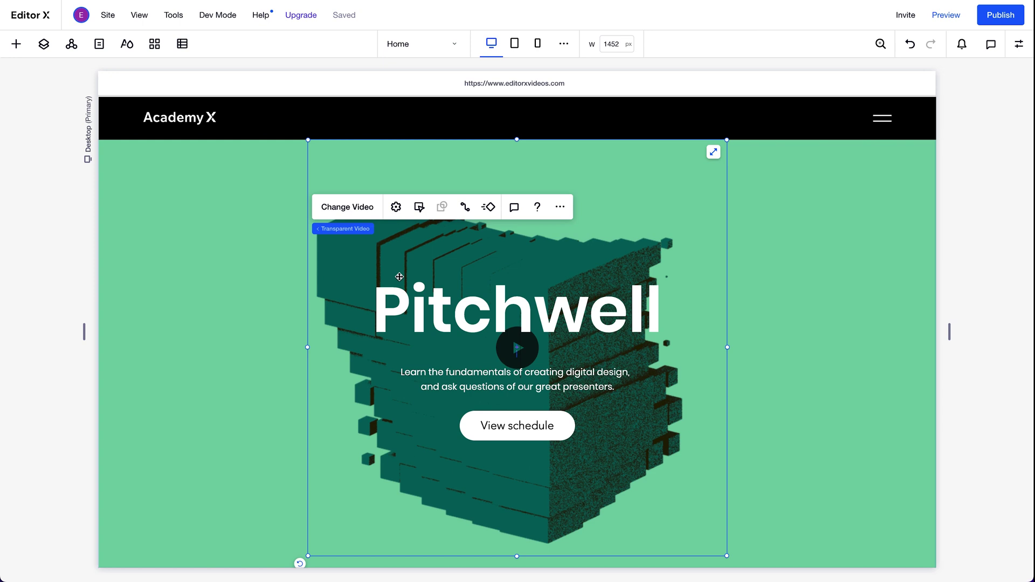
pyautogui.click(500, 426)
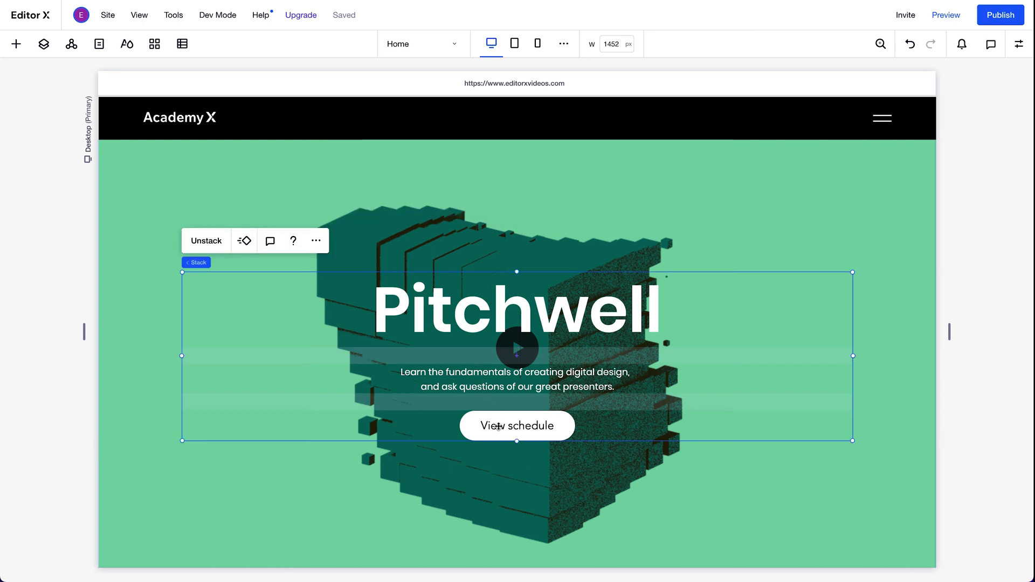
pyautogui.click(499, 427)
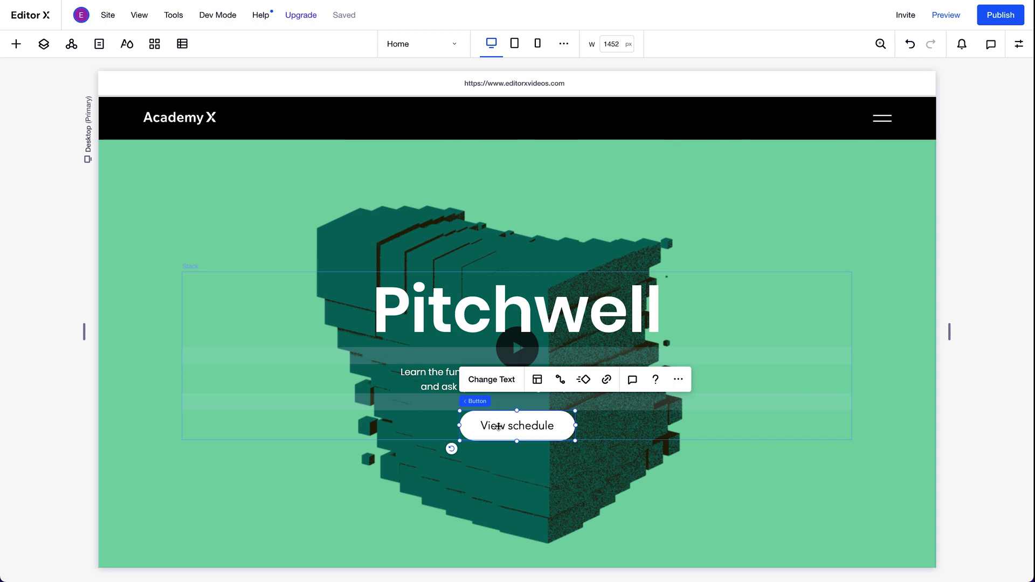
pyautogui.scroll(-12, 499, 427)
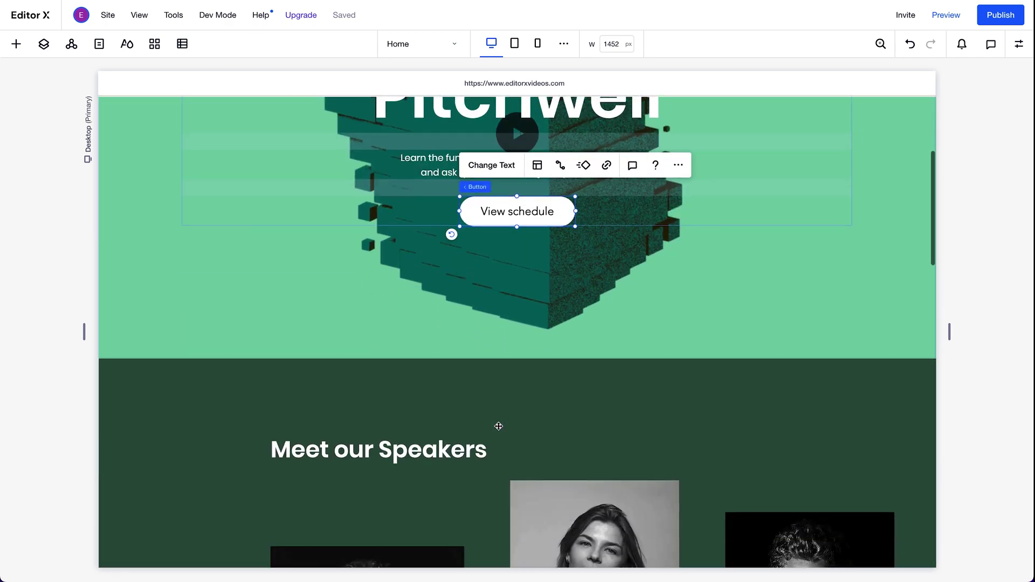
pyautogui.scroll(-7, 500, 426)
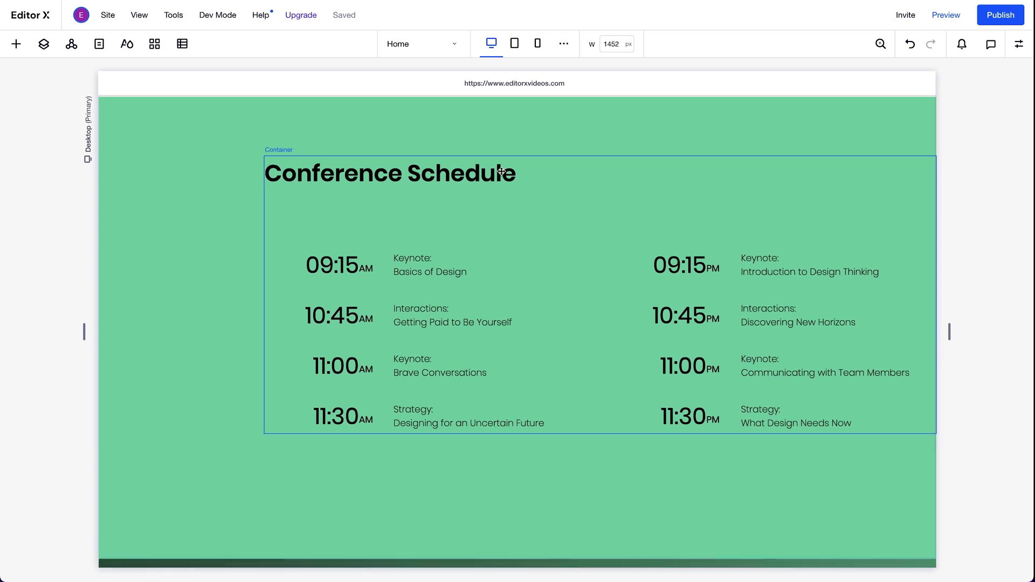
# - Turn on an anchor for the Conference Schedule section in the Inspector and name it Schedule
pyautogui.click(502, 132)
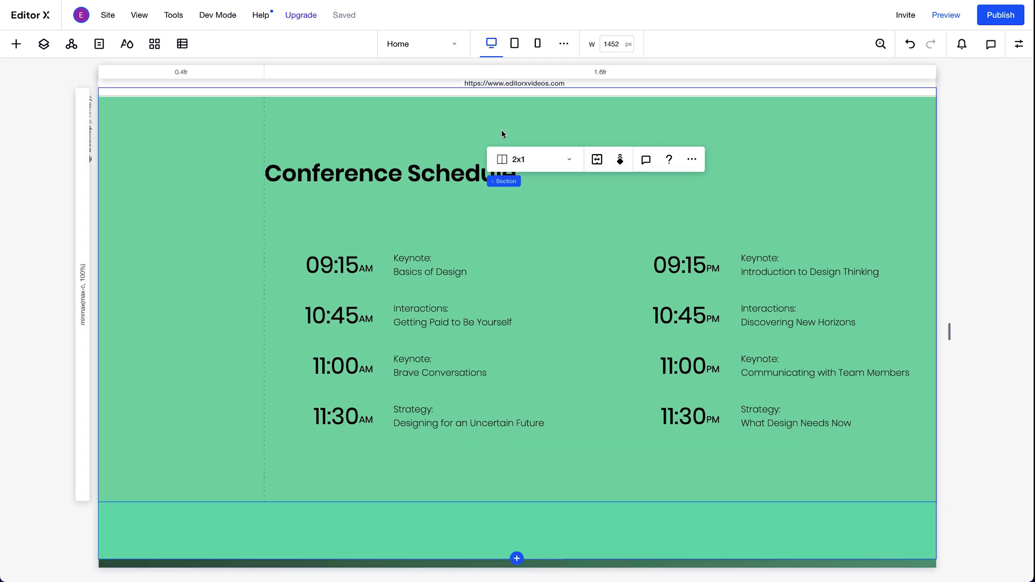
pyautogui.click(1014, 49)
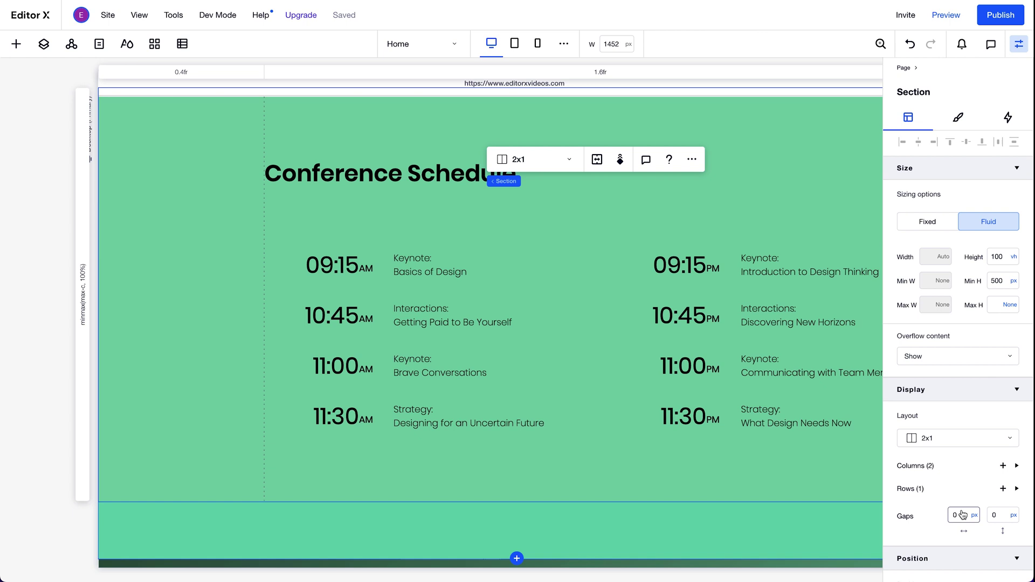
pyautogui.scroll(-3, 963, 515)
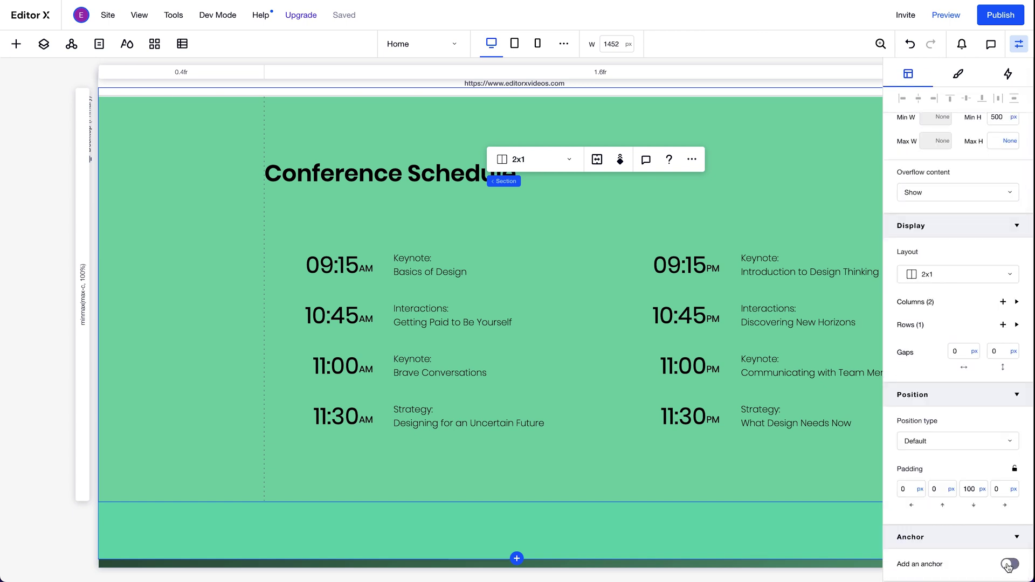
pyautogui.click(1009, 565)
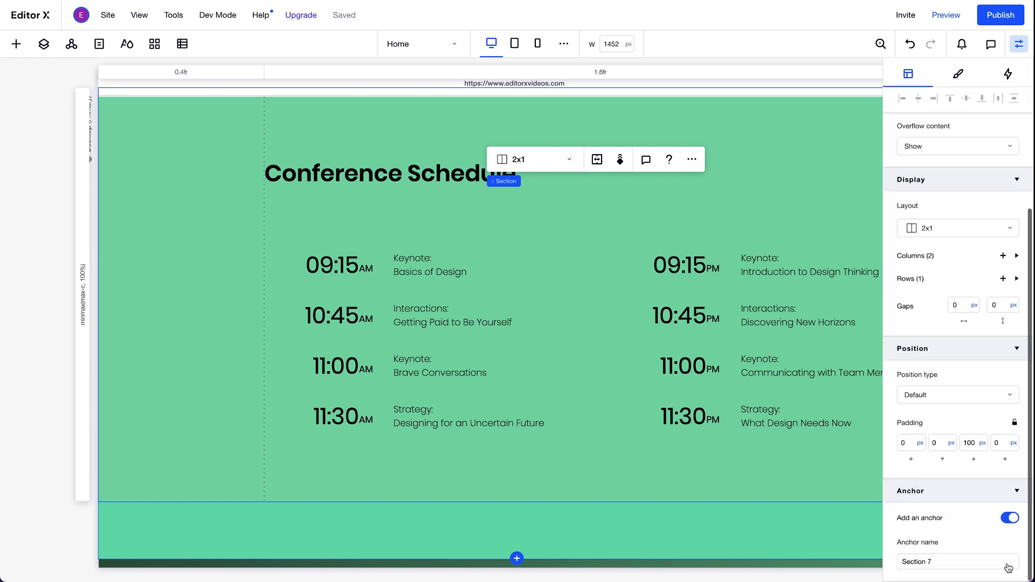
pyautogui.click(1007, 564)
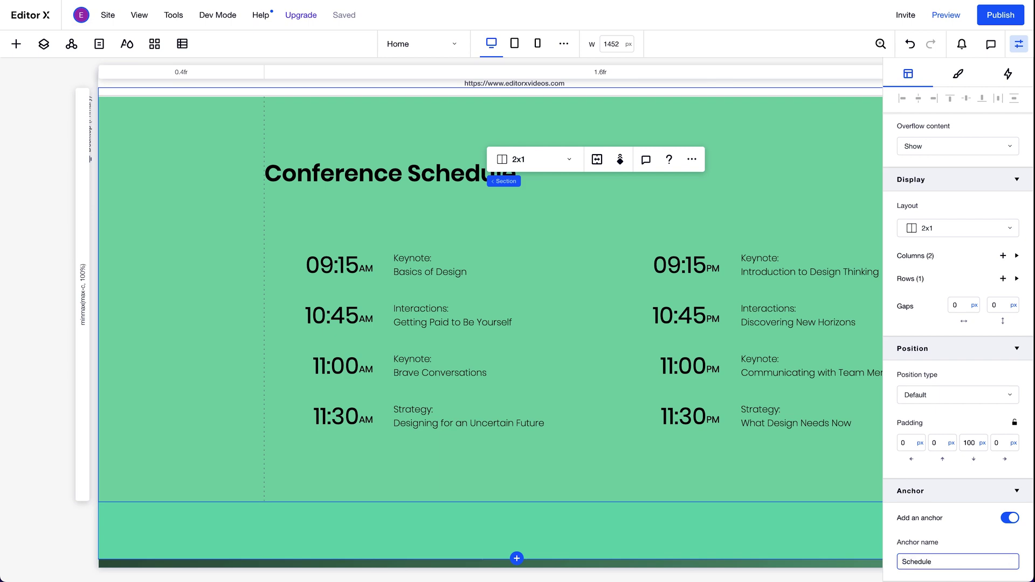
pyautogui.press('Return')
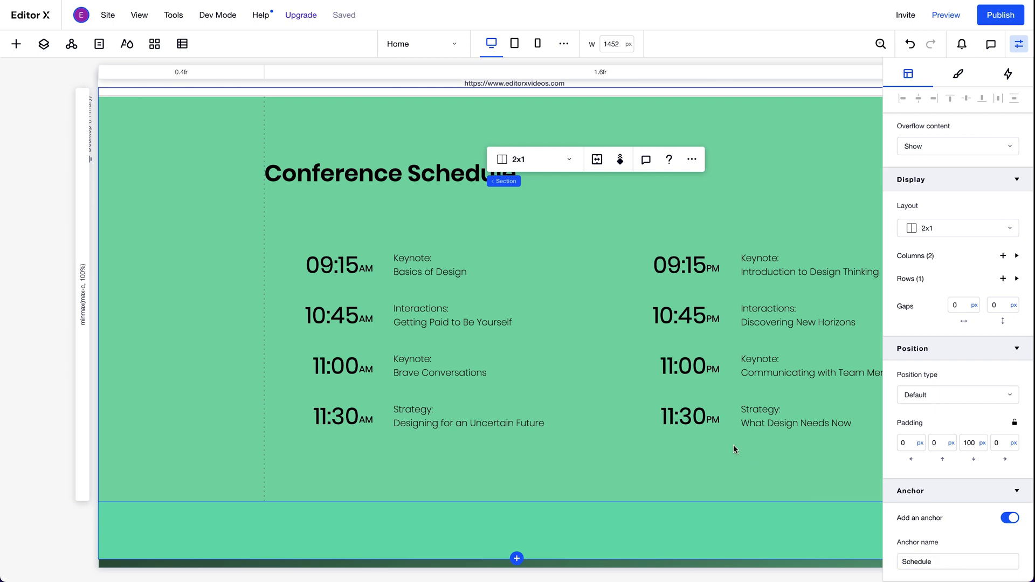
# - Link the View schedule button to the Schedule anchor on Home (This), then preview the site
pyautogui.scroll(10, 734, 445)
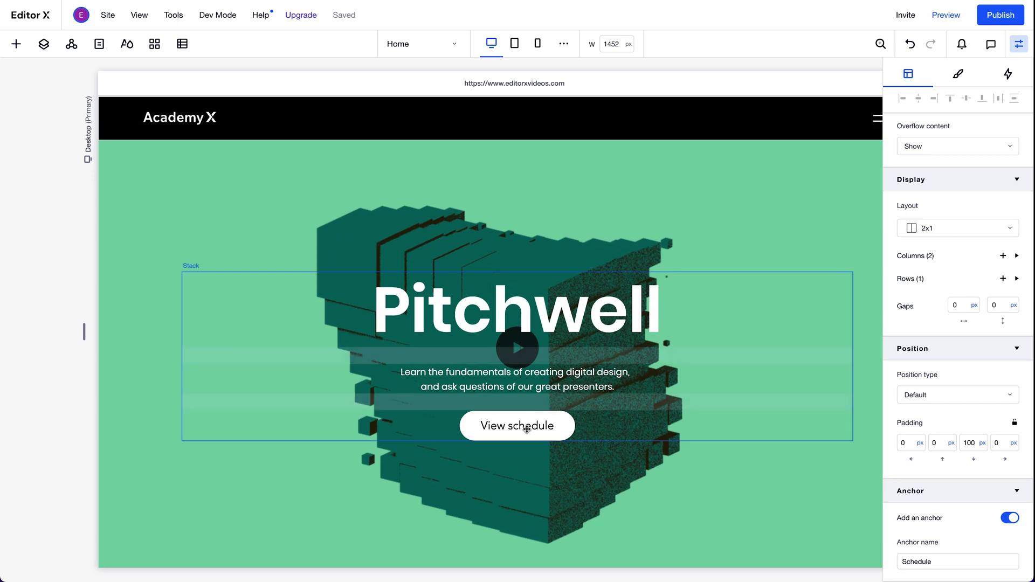
pyautogui.click(524, 427)
pyautogui.click(607, 380)
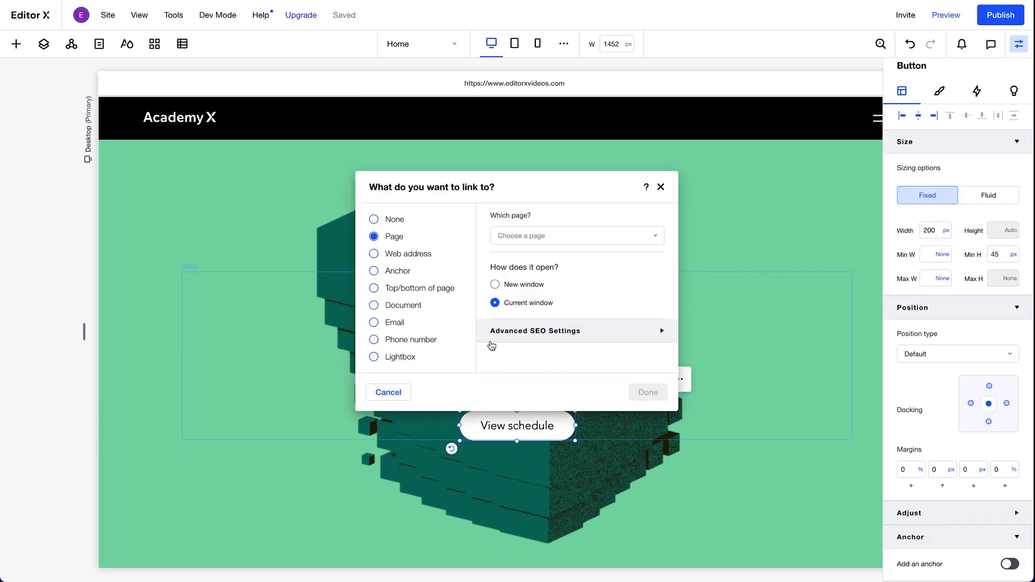
pyautogui.click(399, 272)
pyautogui.click(538, 236)
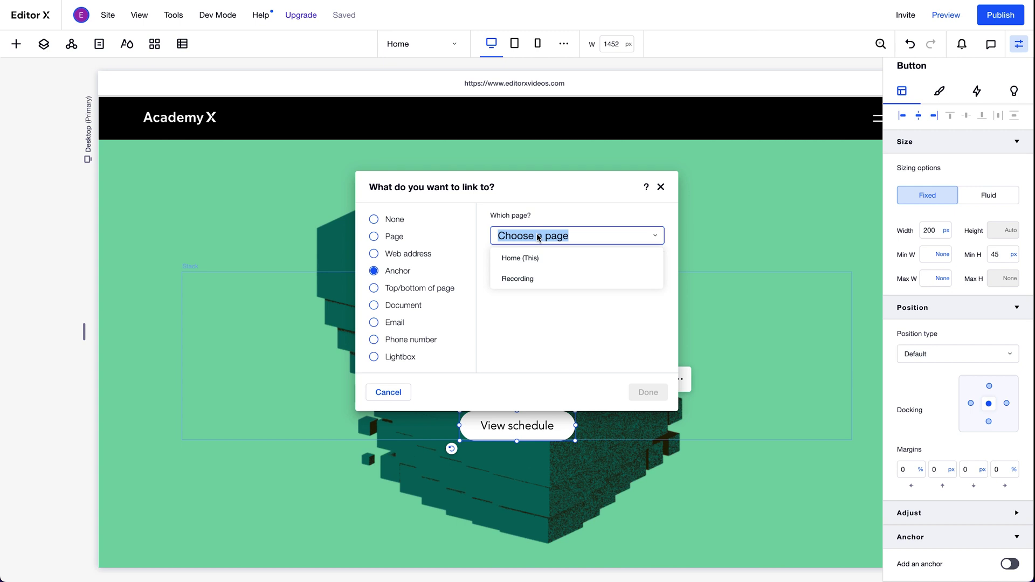
pyautogui.click(538, 259)
pyautogui.click(548, 284)
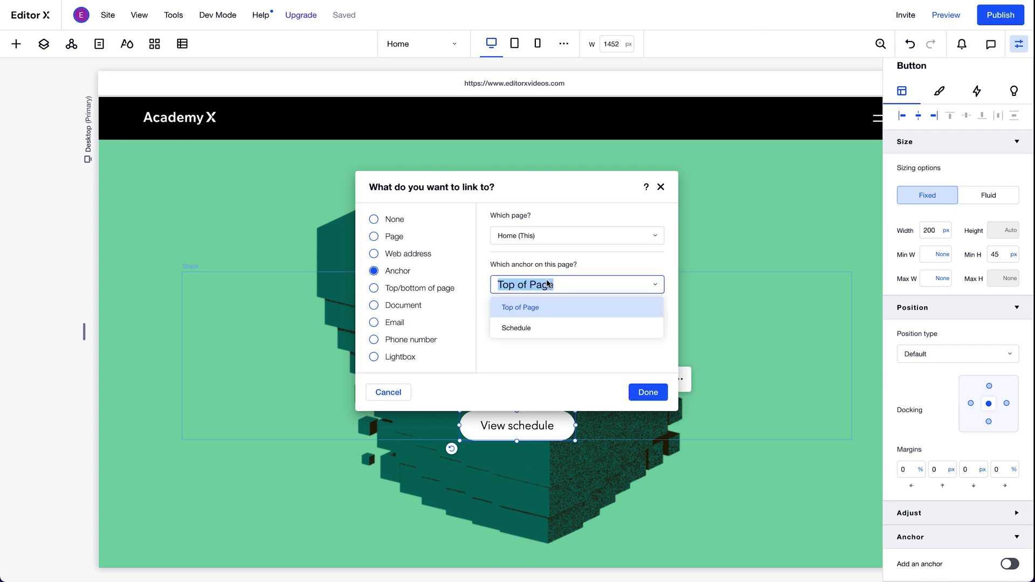
pyautogui.click(546, 327)
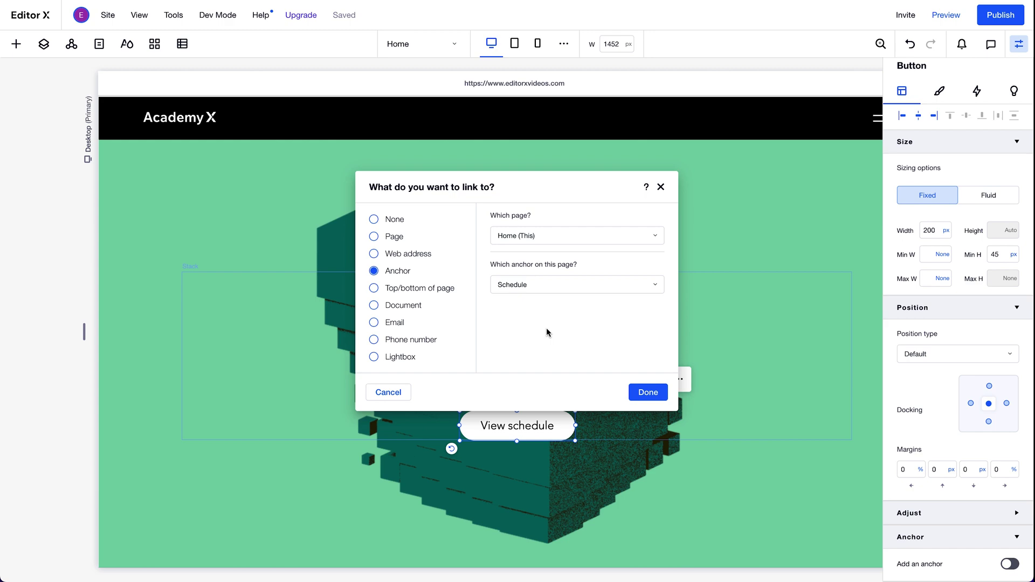
pyautogui.click(644, 393)
pyautogui.click(946, 14)
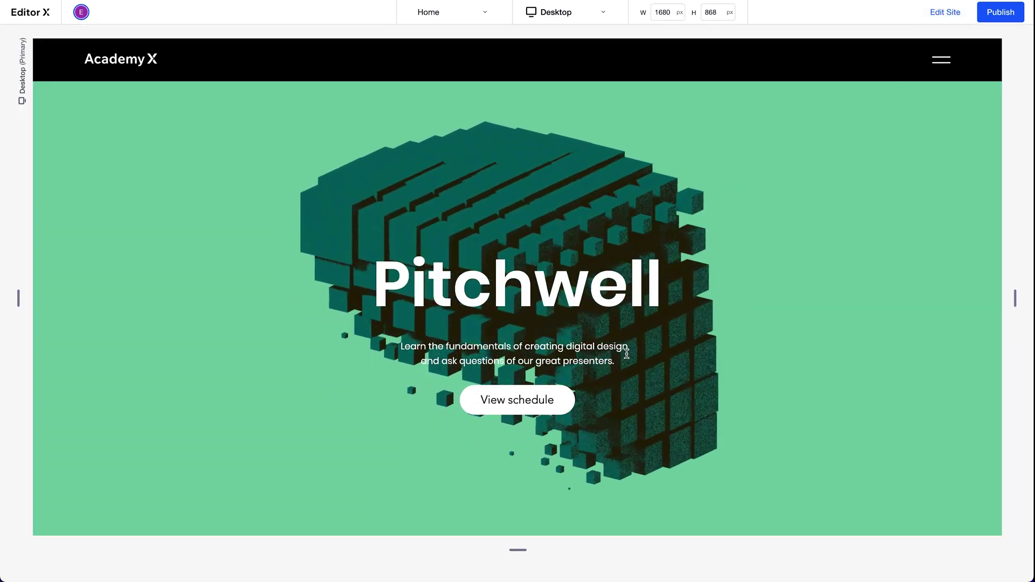
pyautogui.click(543, 400)
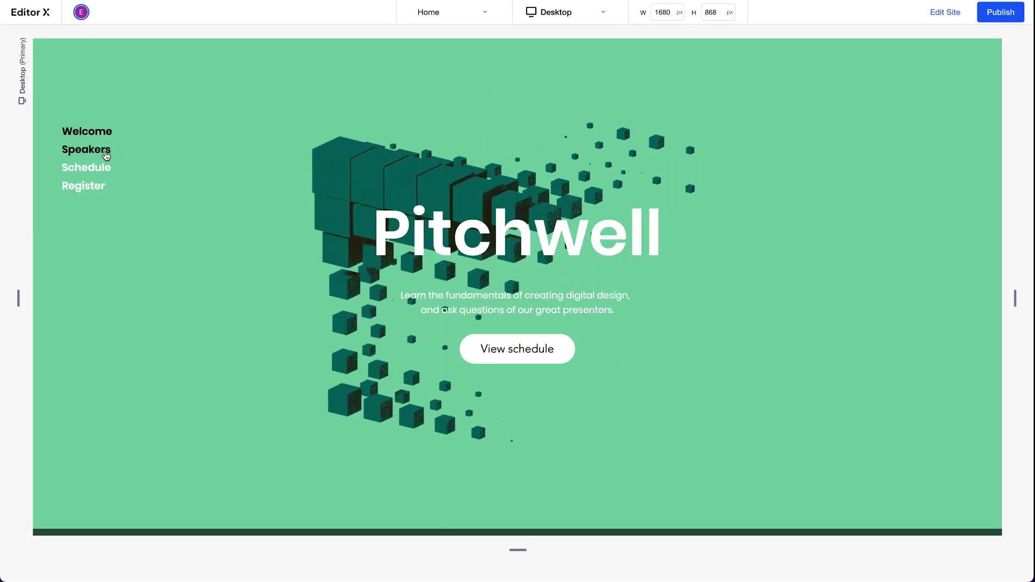
pyautogui.click(106, 156)
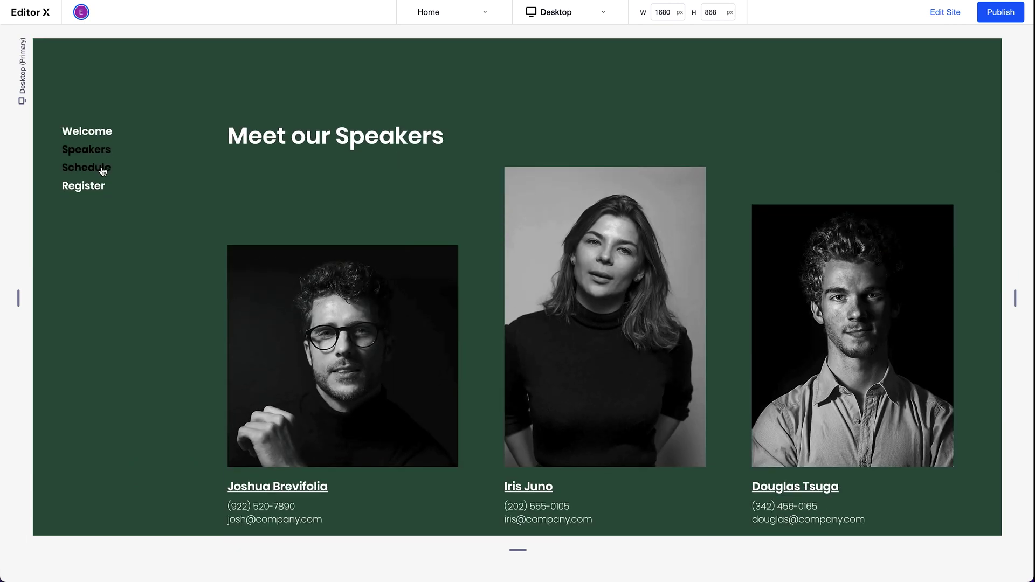
pyautogui.click(103, 169)
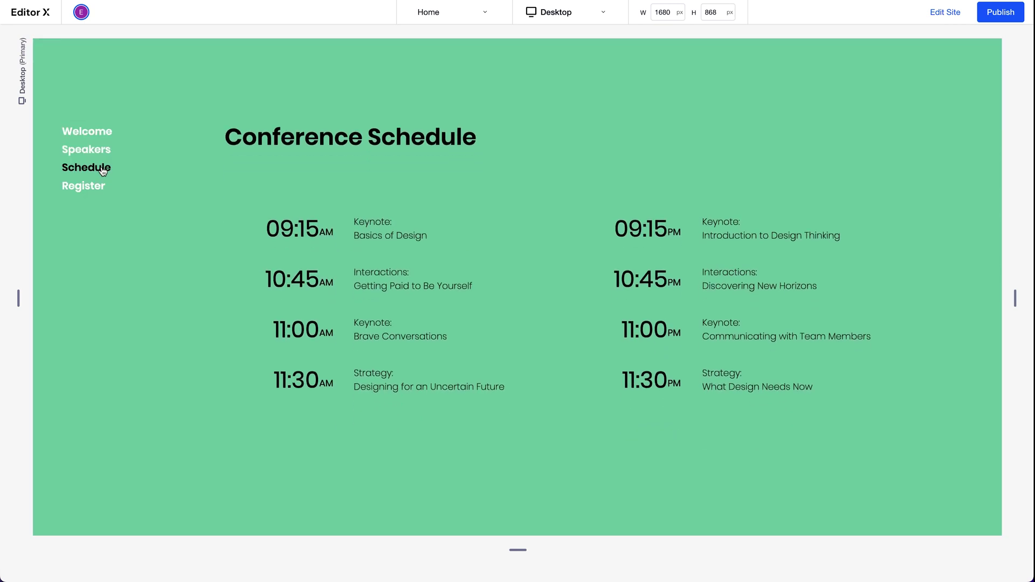
pyautogui.click(96, 187)
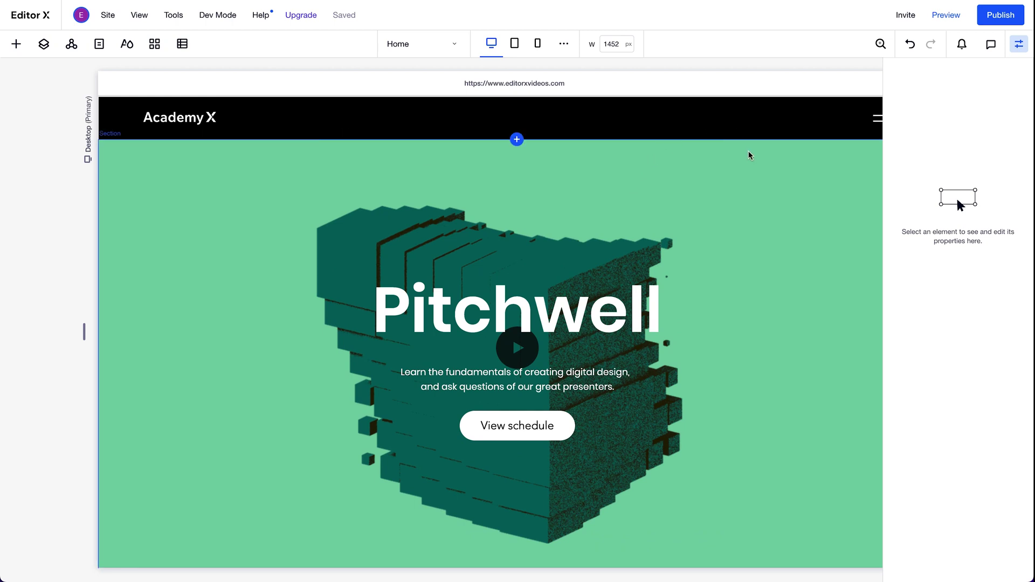
# - Switch on section anchors and name the speakers one Speakers and the registration one Register
pyautogui.scroll(-3, 937, 474)
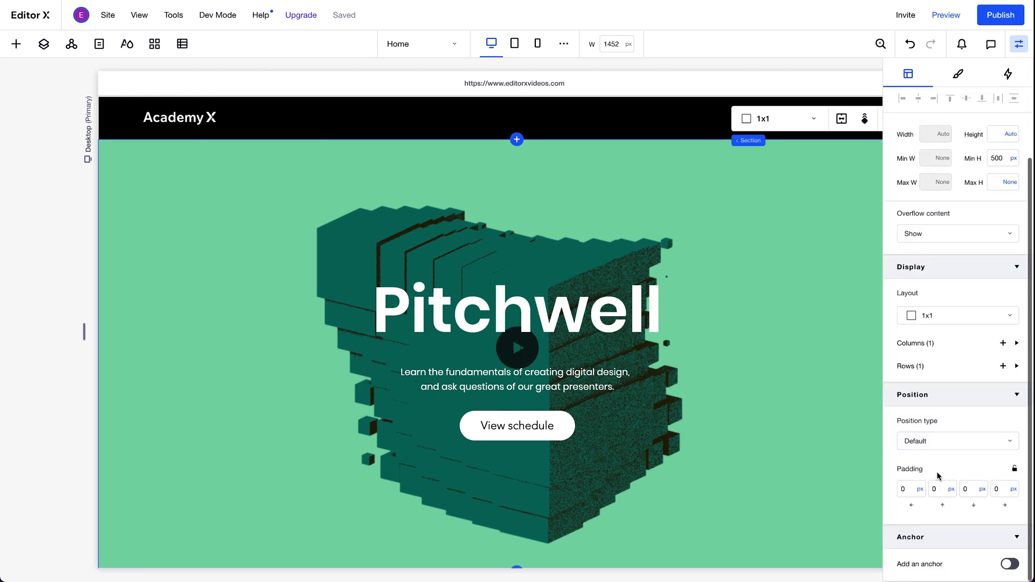
pyautogui.click(1010, 565)
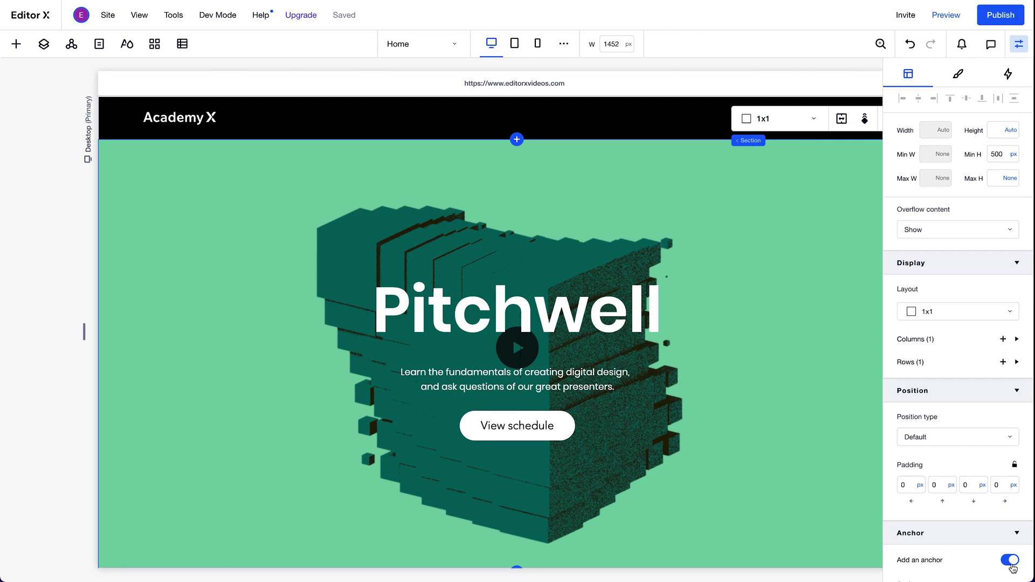
pyautogui.scroll(-1, 1008, 566)
pyautogui.click(999, 564)
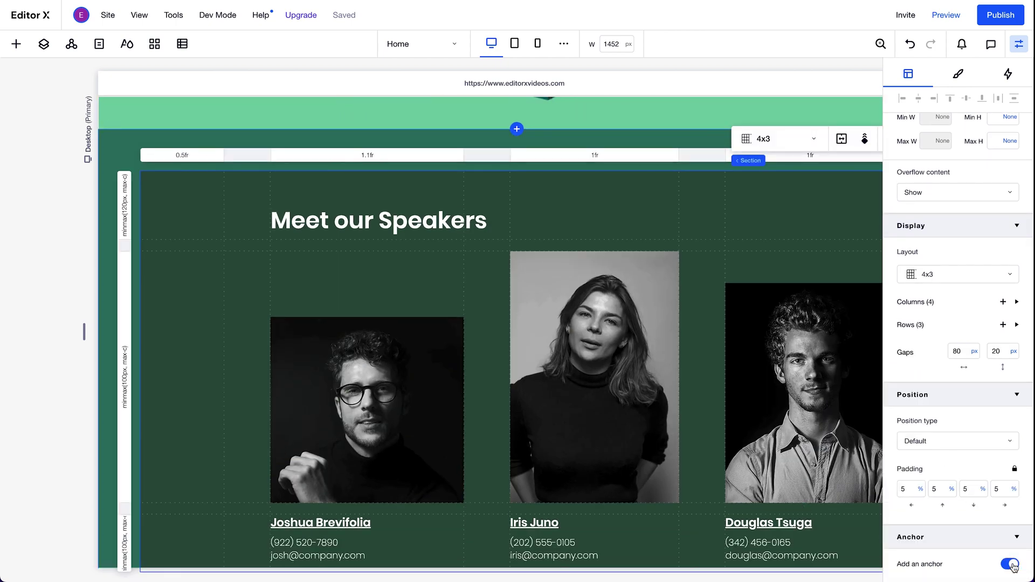
pyautogui.write('Speakers')
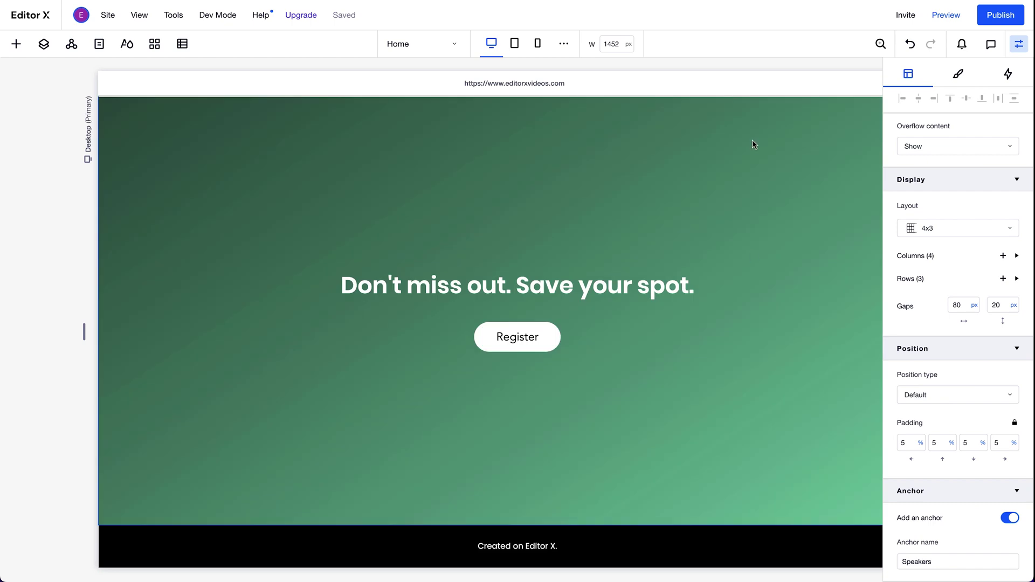
pyautogui.click(752, 140)
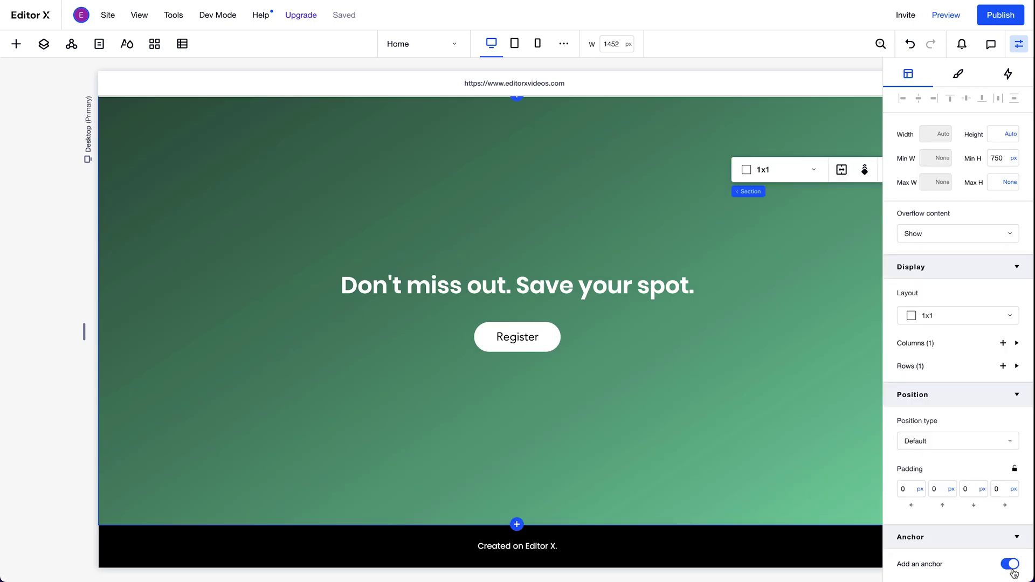
pyautogui.write('Register')
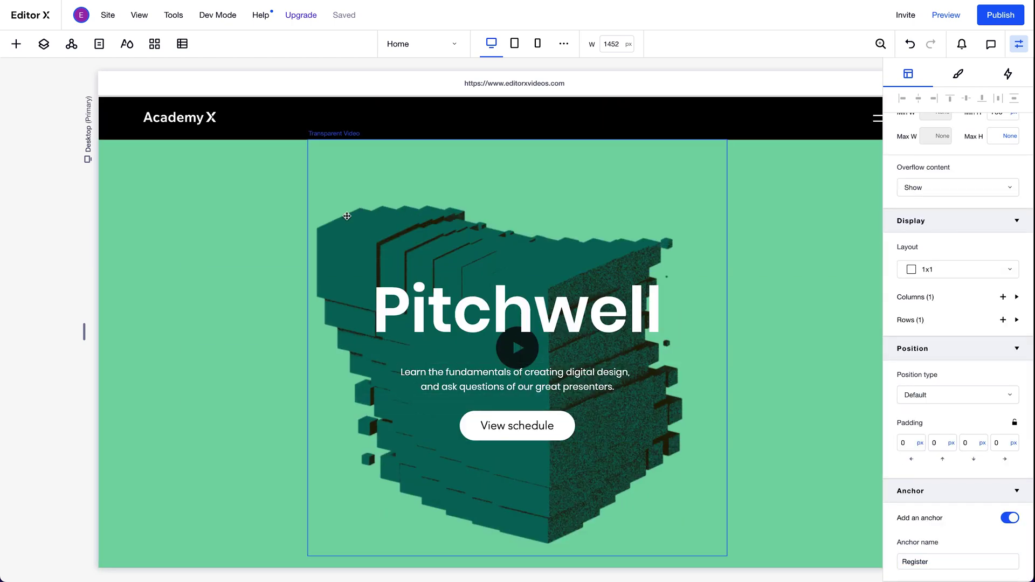
# - Drag the condensed-font anchor menu preset from Add Elements onto the page's top-left corner
pyautogui.click(17, 44)
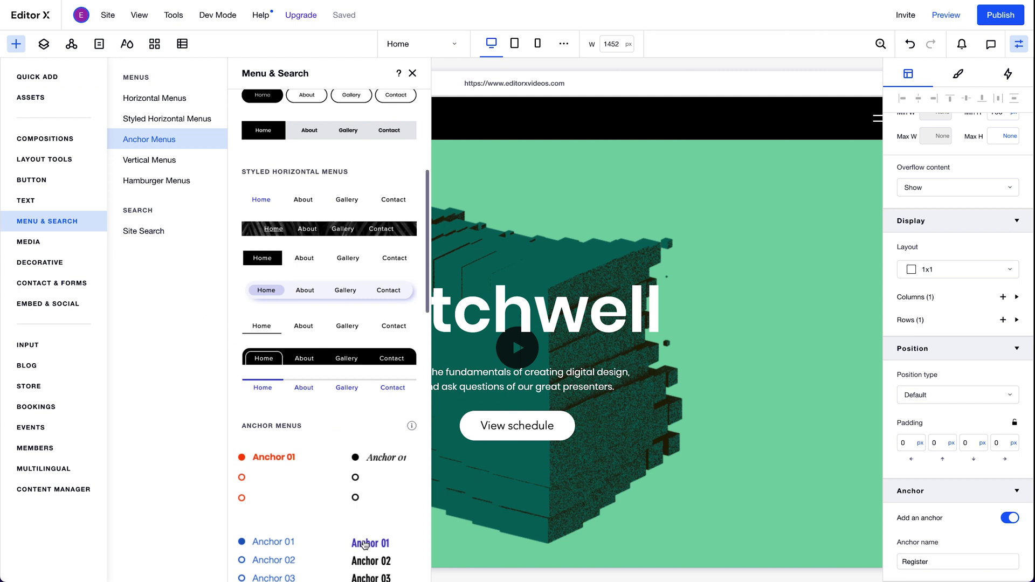
pyautogui.scroll(-1, 365, 544)
pyautogui.moveTo(368, 504); pyautogui.dragTo(160, 325)
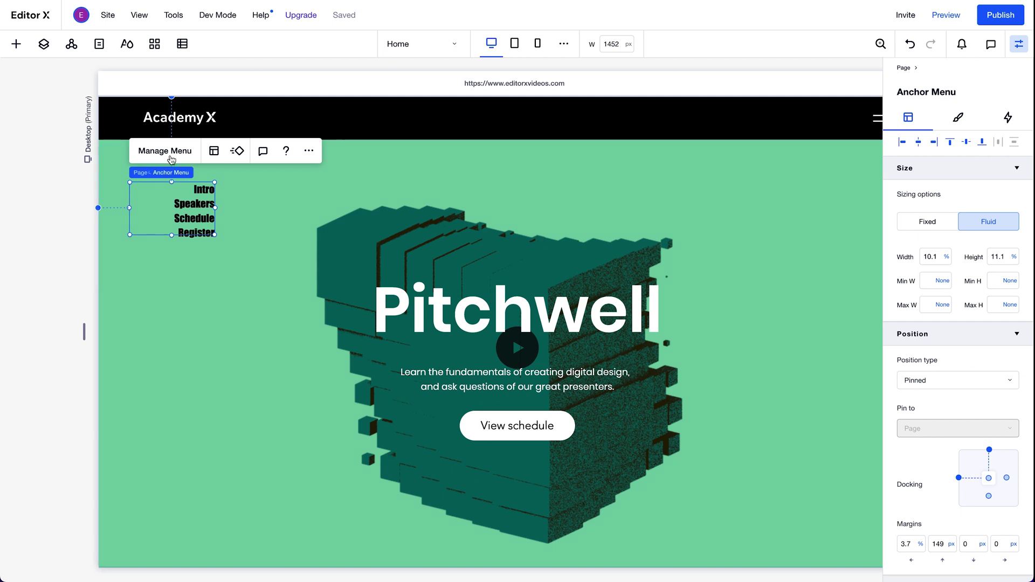
# - In Manage Menu, test toggling Speakers and Top of Page, then rename Intro to Welcome
pyautogui.click(171, 151)
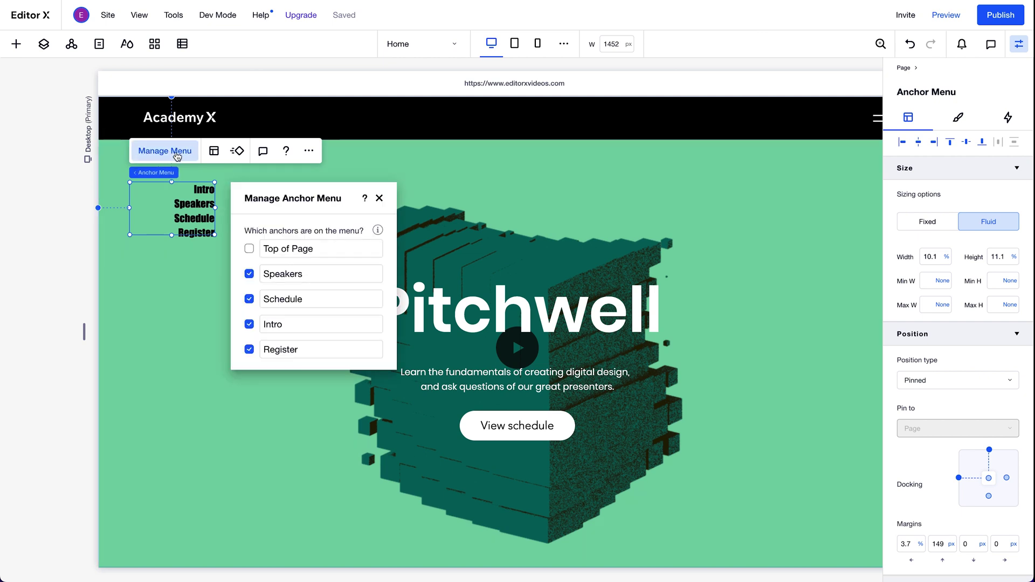
pyautogui.click(249, 274)
pyautogui.click(250, 276)
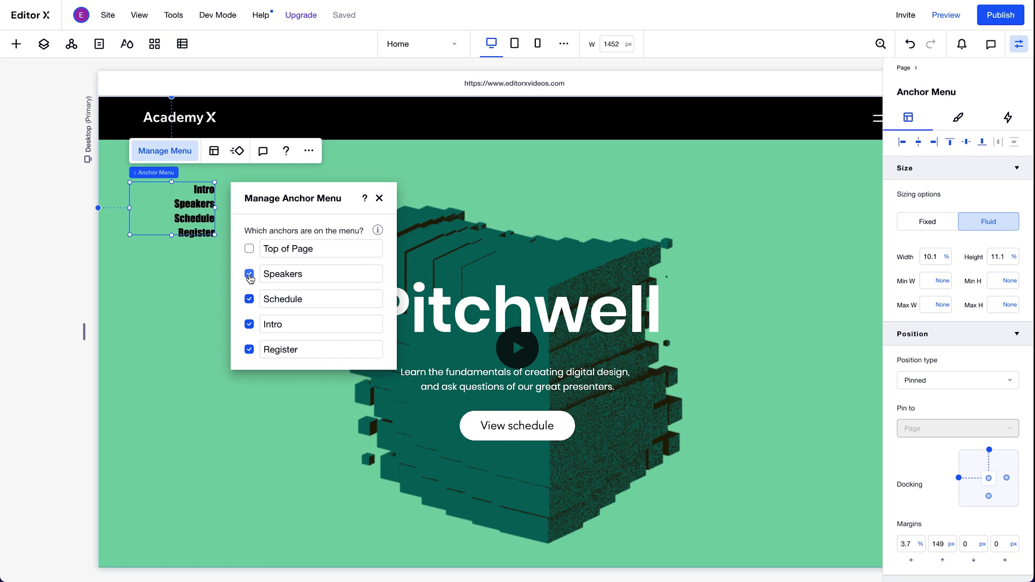
pyautogui.click(249, 250)
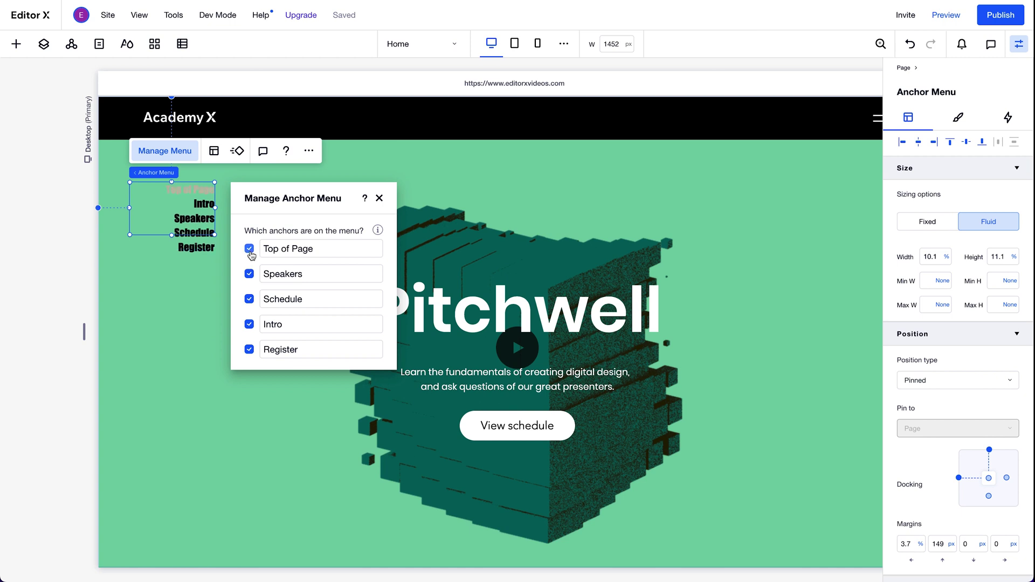
pyautogui.click(250, 252)
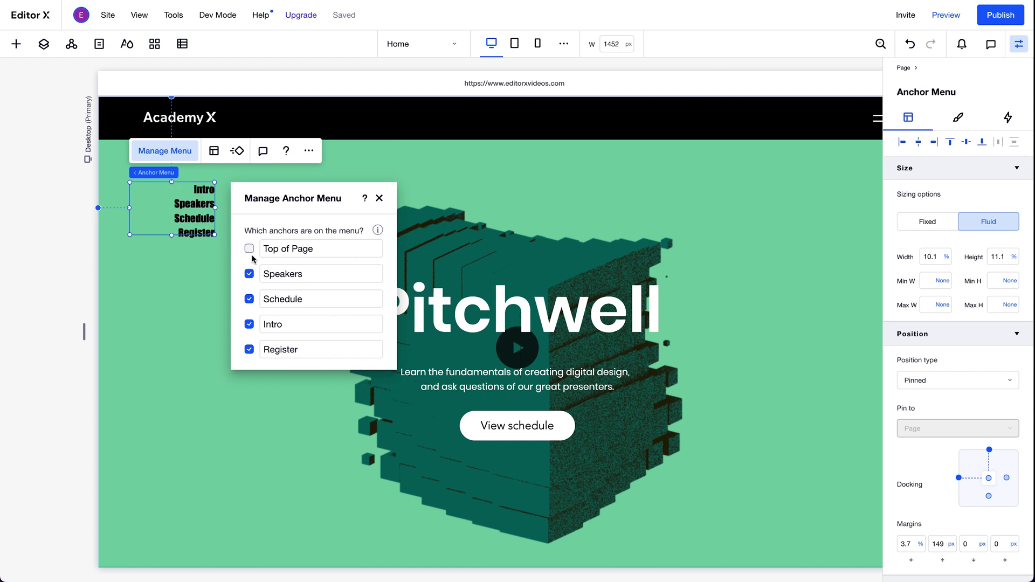
pyautogui.click(289, 325)
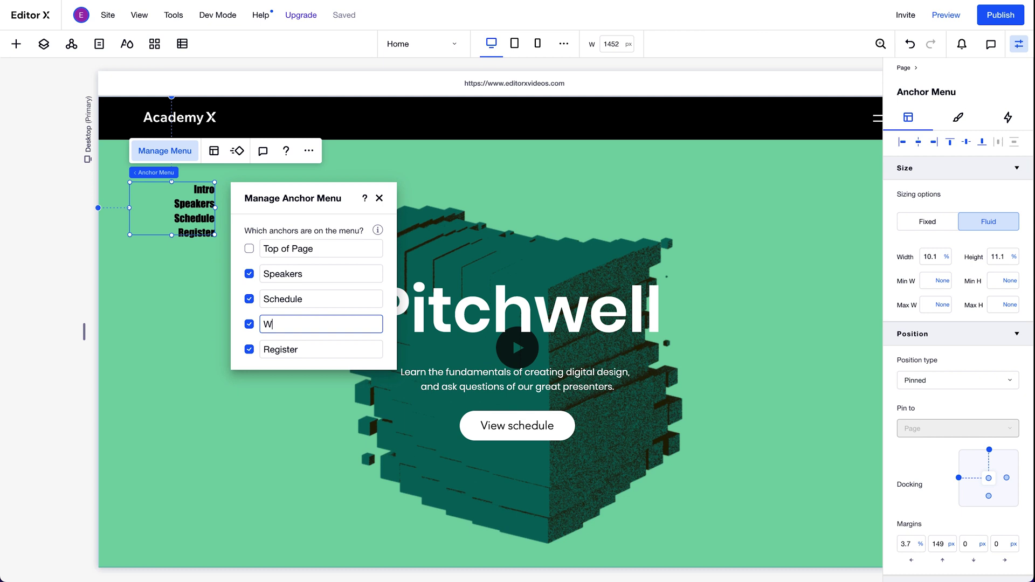
pyautogui.press('Return')
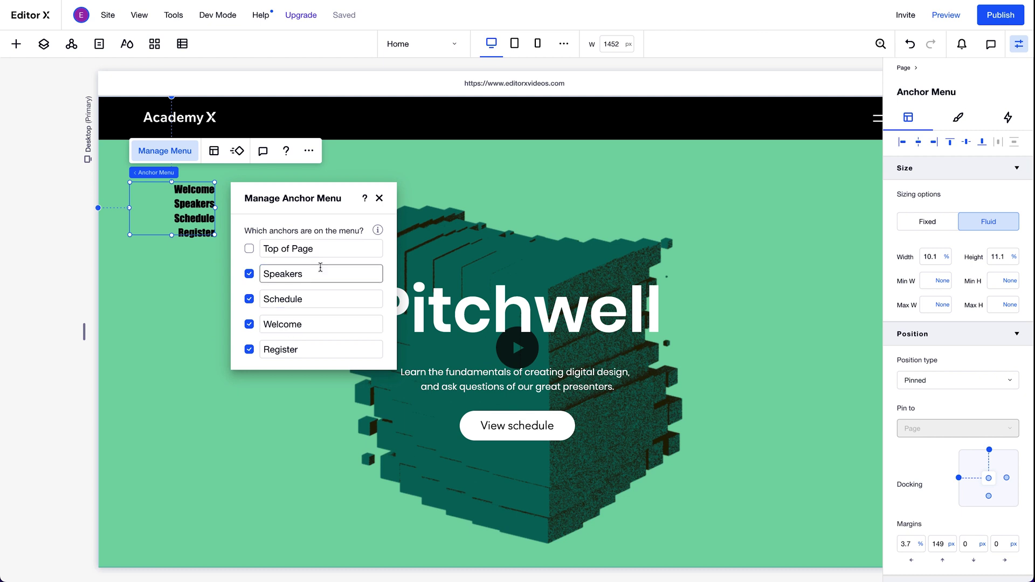
# - Left-align the anchor menu items
pyautogui.click(380, 198)
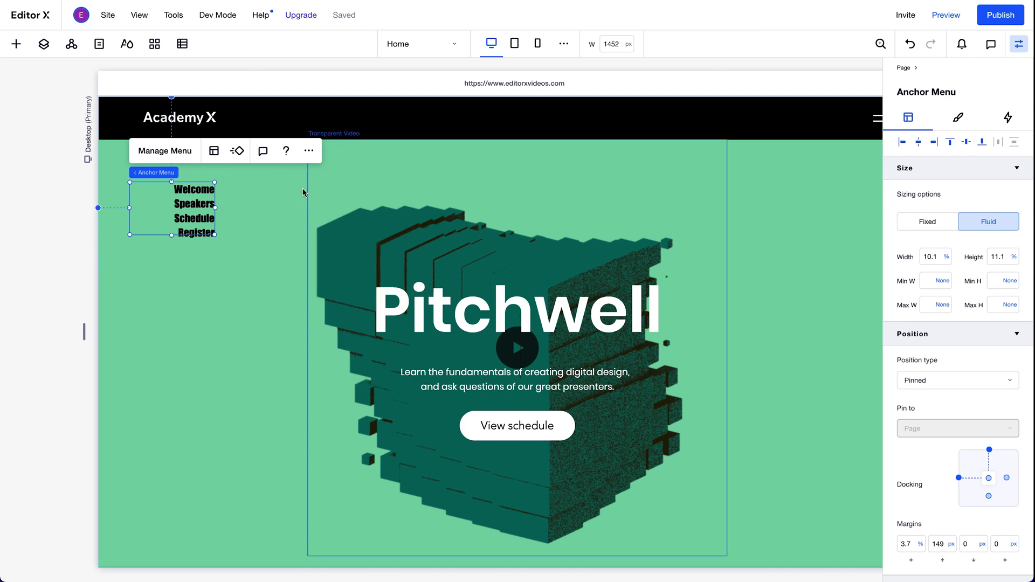
pyautogui.click(214, 150)
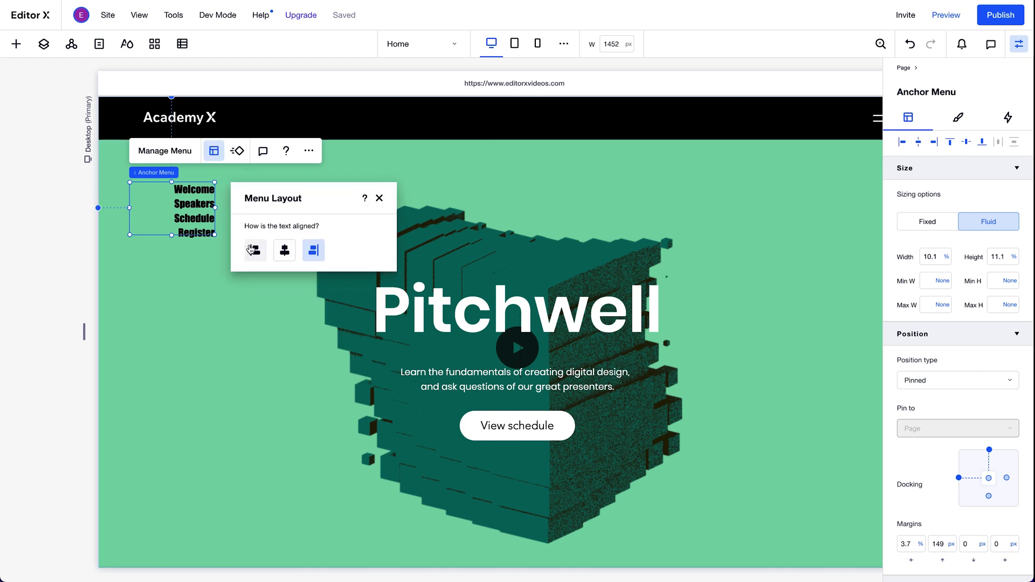
pyautogui.click(253, 251)
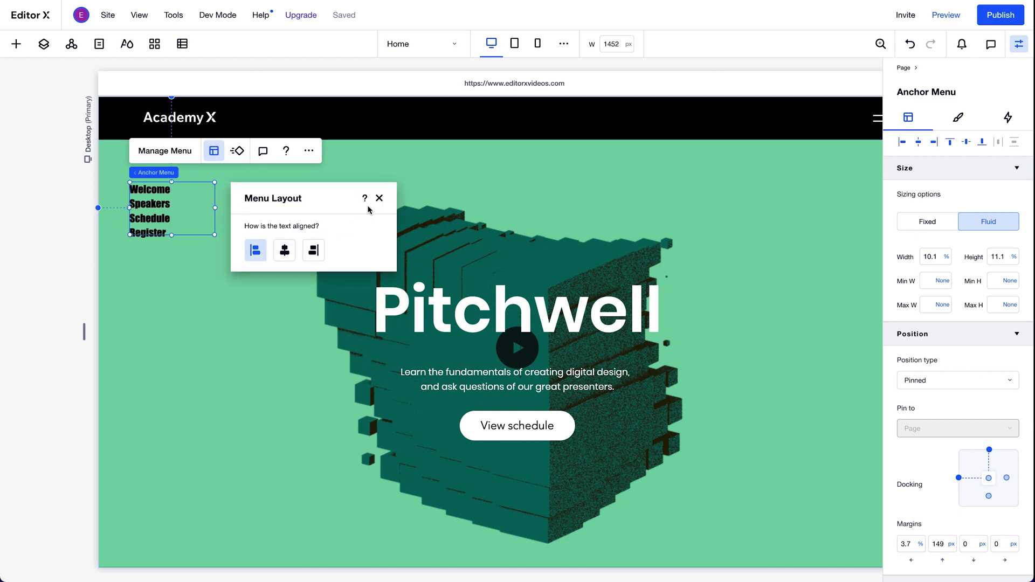
pyautogui.click(380, 199)
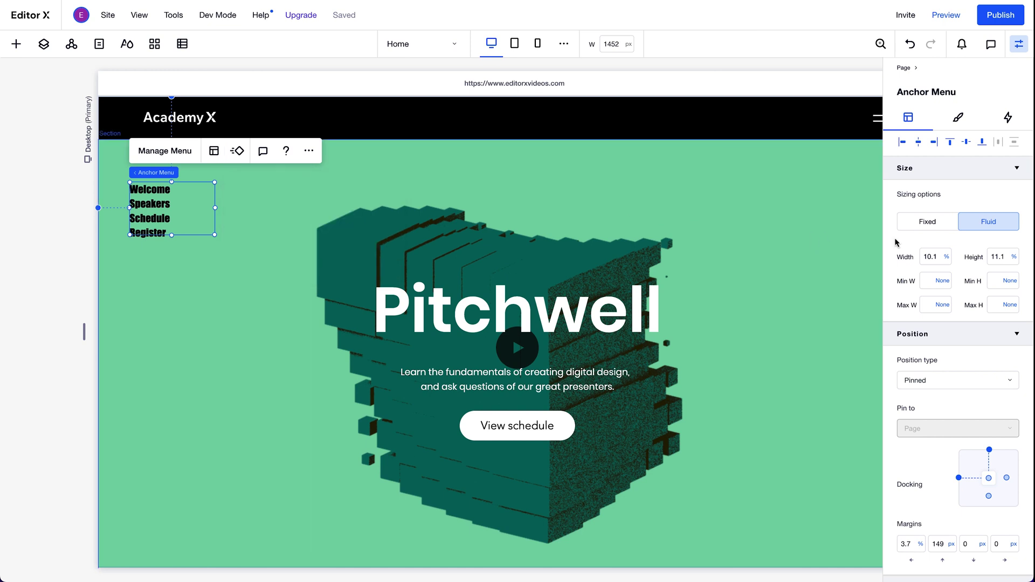
# - Set the menu height to 120px, left margin to 3% and top margin to 150px
pyautogui.click(1001, 256)
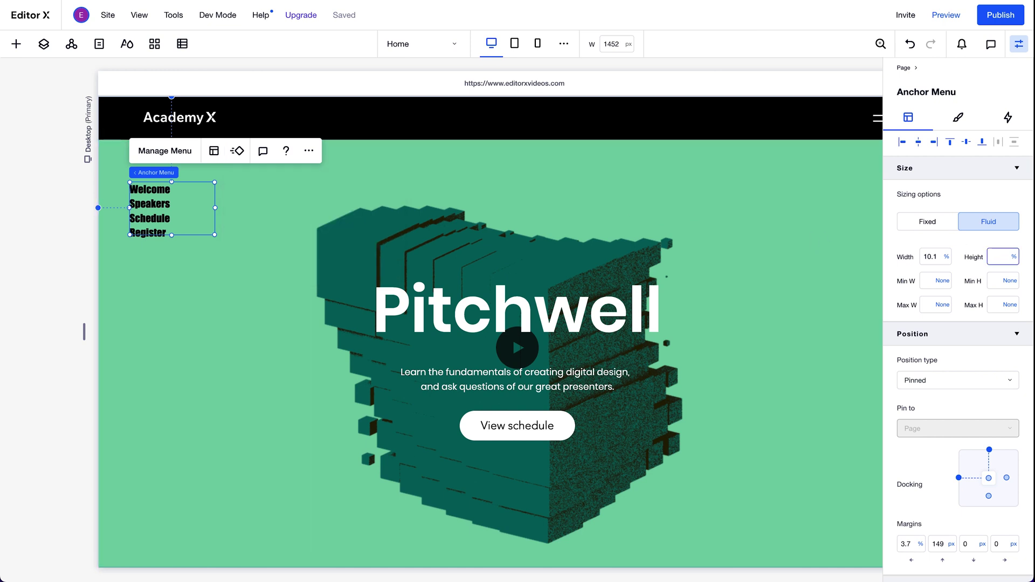
pyautogui.write('120px')
pyautogui.press('Return')
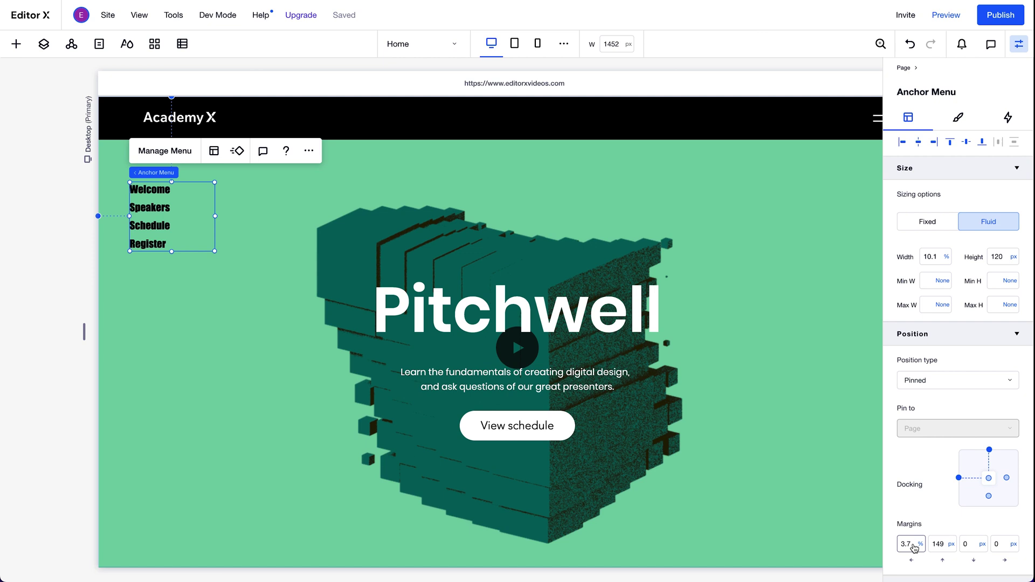
pyautogui.press('BackSpace')
pyautogui.press('BackSpace')
pyautogui.press('Return')
pyautogui.click(941, 544)
pyautogui.write('150')
pyautogui.press('Return')
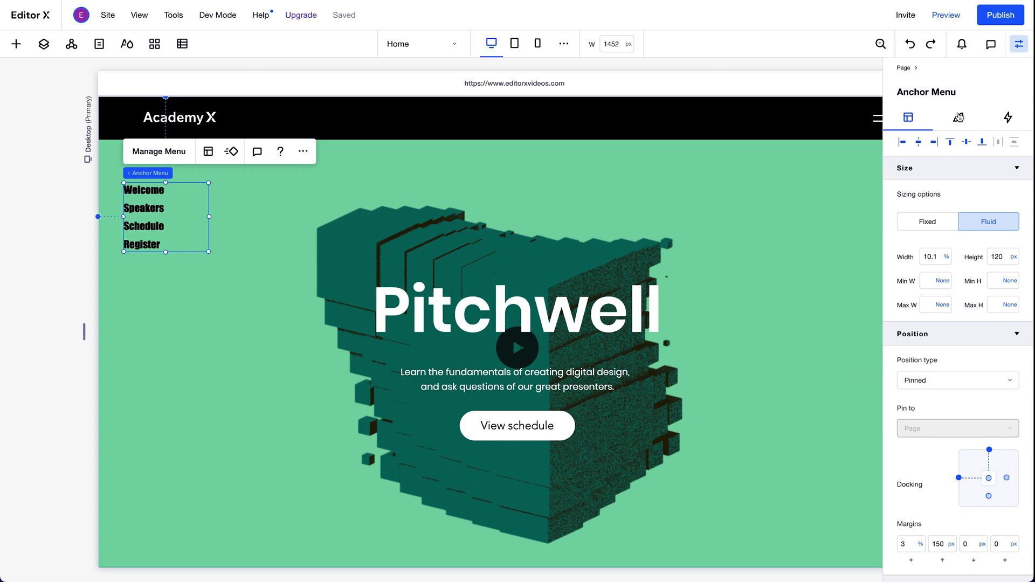
# - Make the menu's regular text white in Poppins Semi Bold
pyautogui.click(959, 118)
pyautogui.click(1010, 230)
pyautogui.click(919, 295)
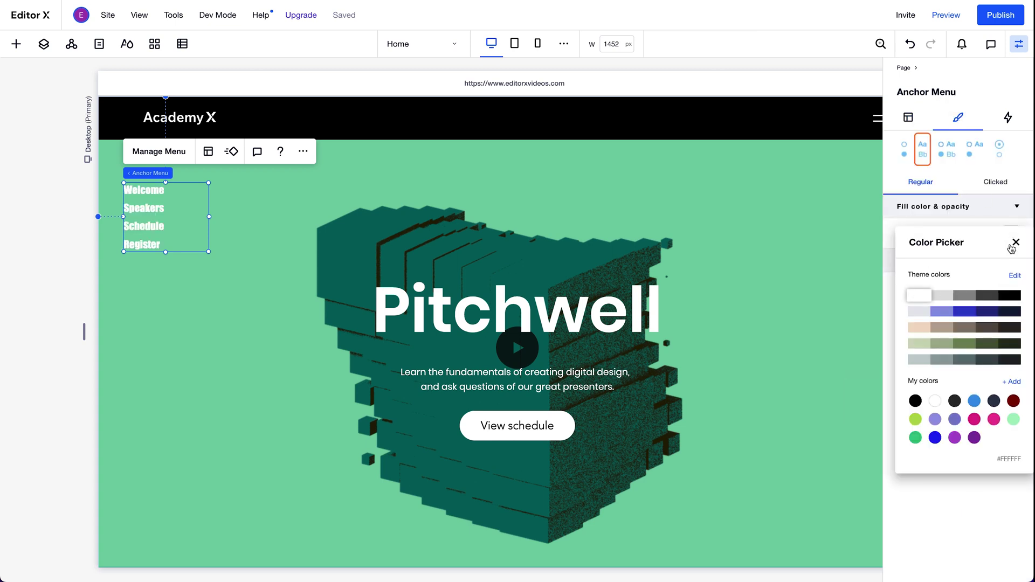
pyautogui.click(1016, 242)
pyautogui.click(998, 261)
pyautogui.click(963, 351)
pyautogui.moveTo(972, 351); pyautogui.dragTo(930, 351)
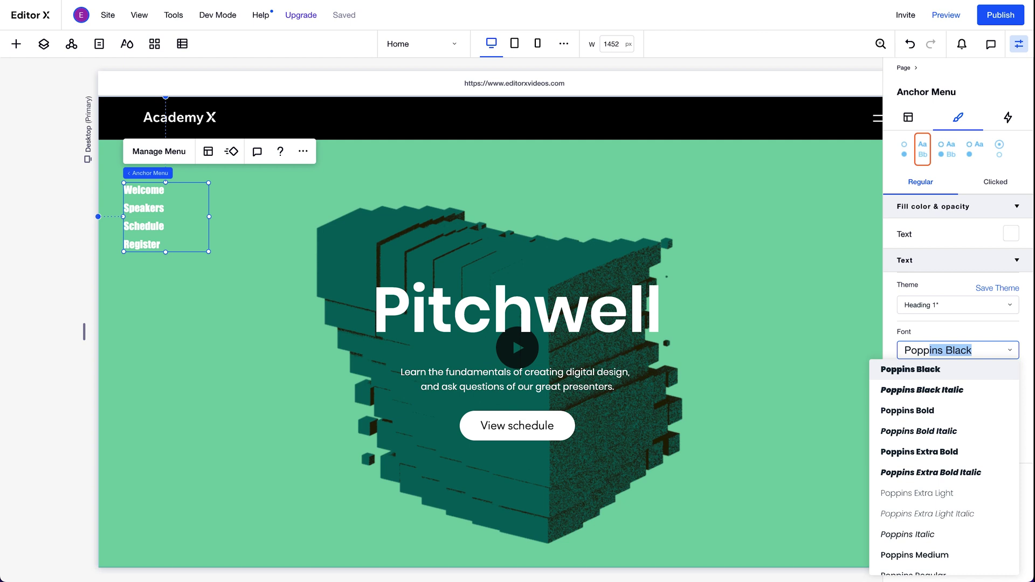
pyautogui.write('ins Semi Bold')
pyautogui.press('Return')
# - Set the clicked menu item's text colour to black
pyautogui.click(1001, 185)
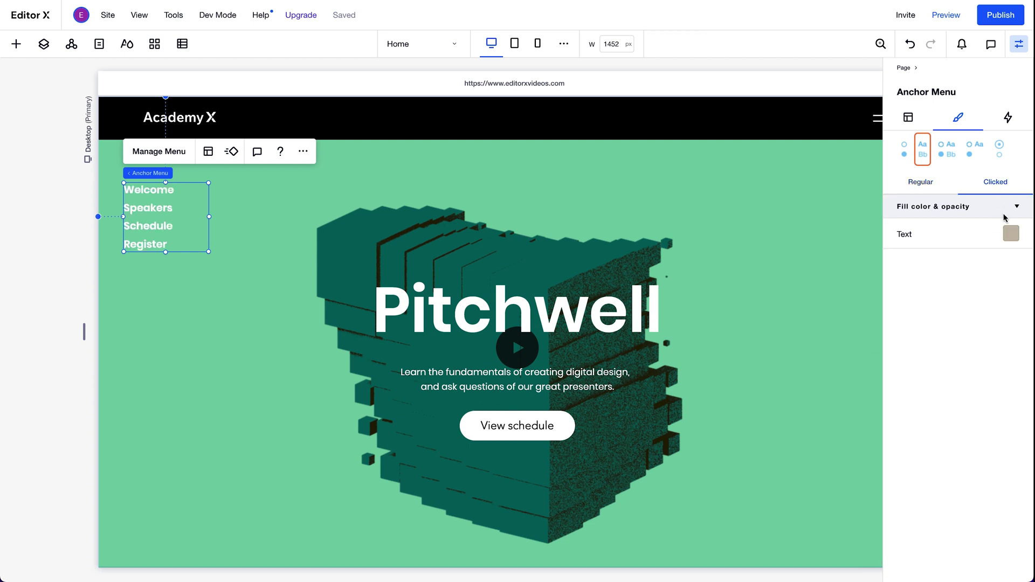
pyautogui.click(1011, 233)
pyautogui.click(1010, 305)
pyautogui.click(1019, 258)
# - In preview, test the Speakers, Schedule, Register and Welcome menu links jump correctly
pyautogui.click(947, 16)
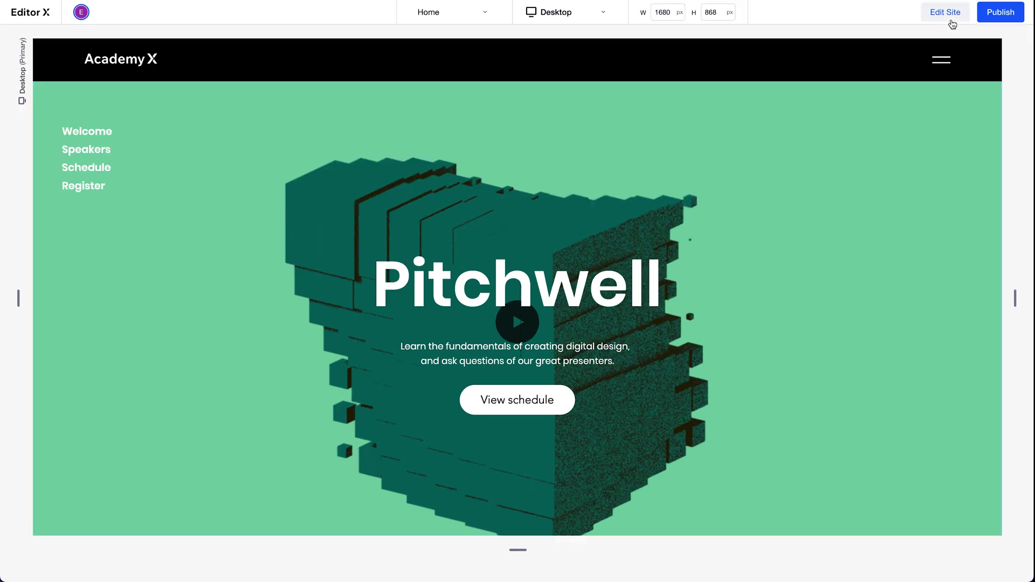
pyautogui.scroll(-1, 872, 268)
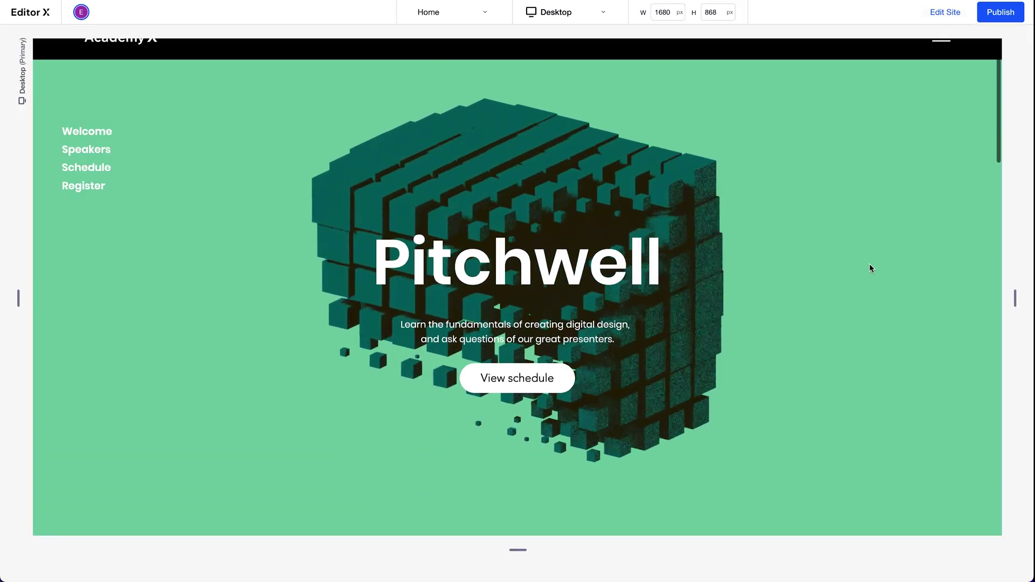
pyautogui.scroll(-1, 872, 268)
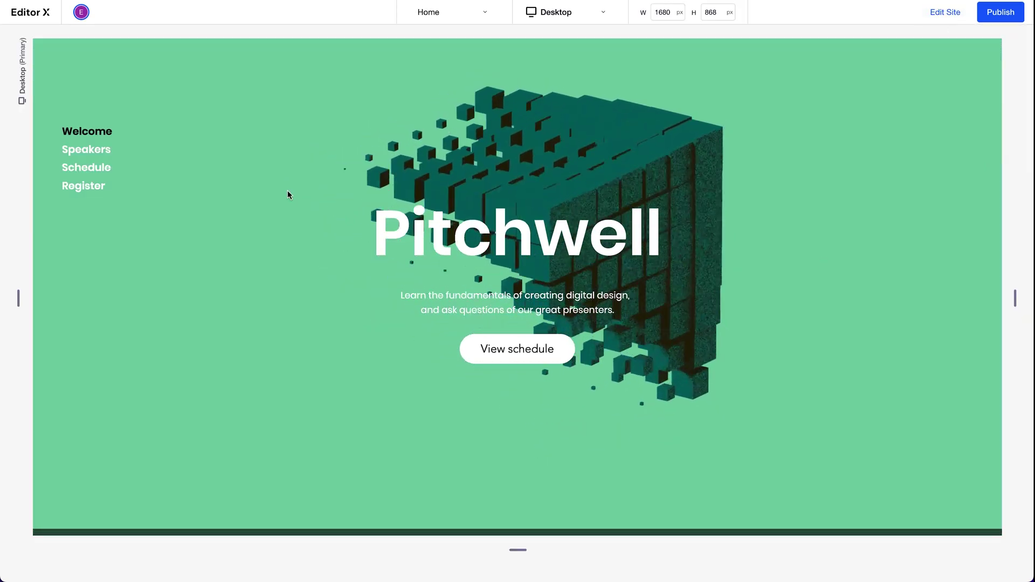
pyautogui.click(105, 154)
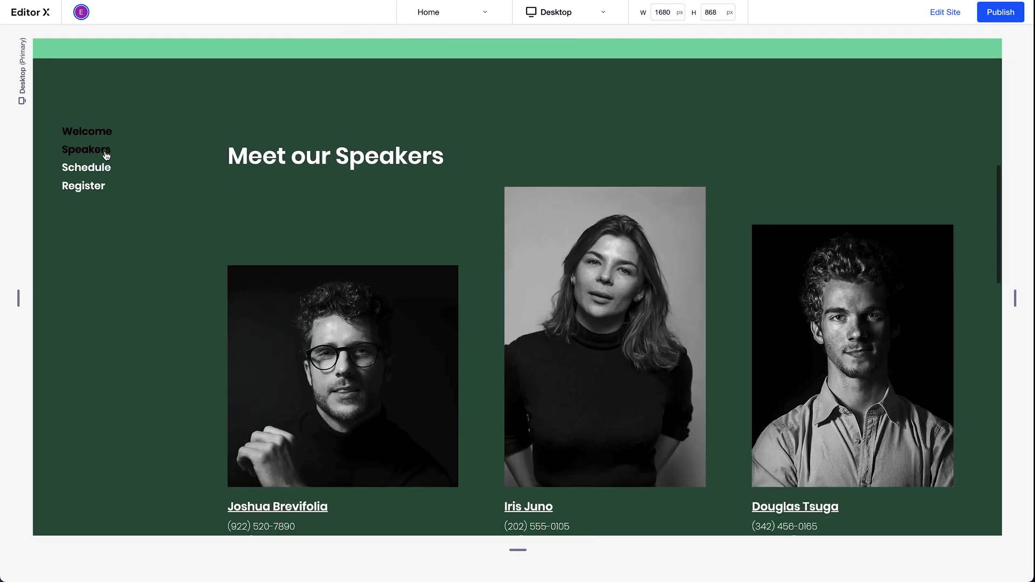
pyautogui.click(103, 169)
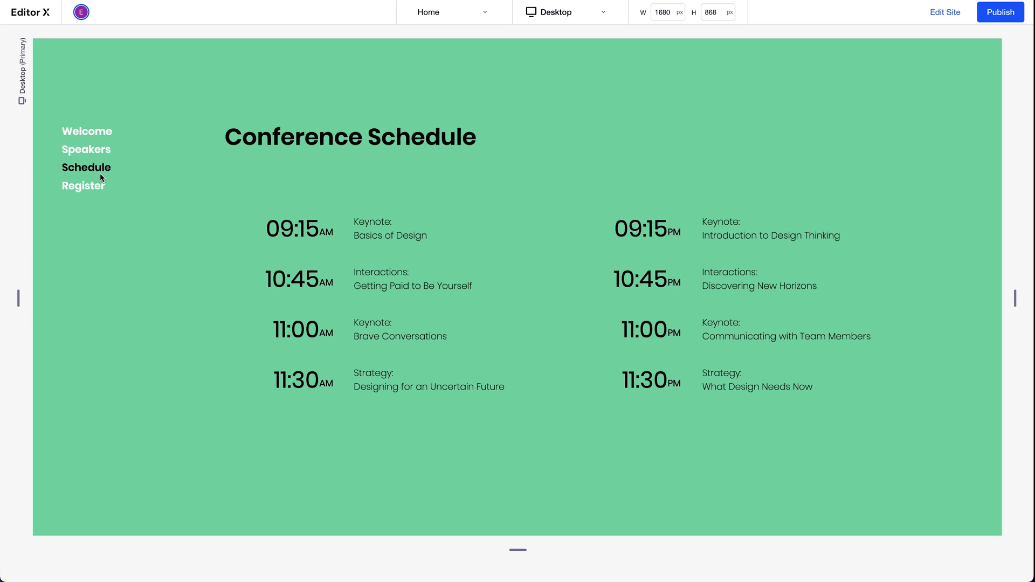
pyautogui.click(90, 189)
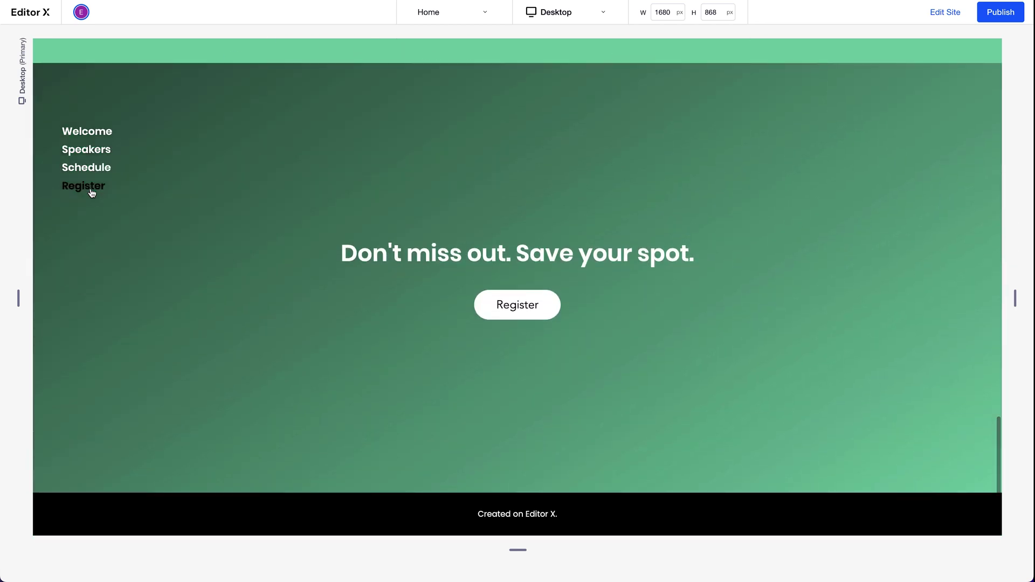
pyautogui.click(92, 135)
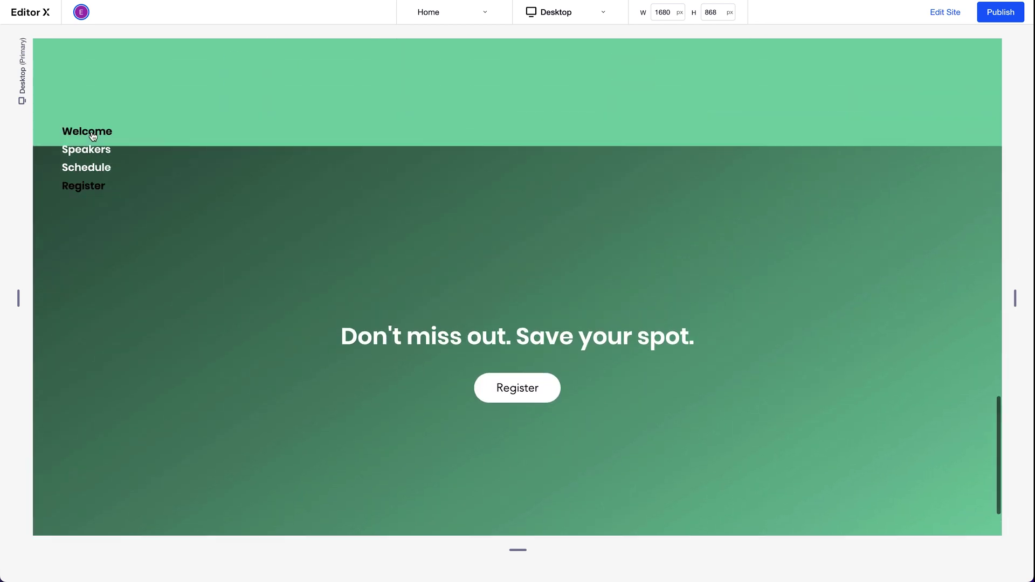